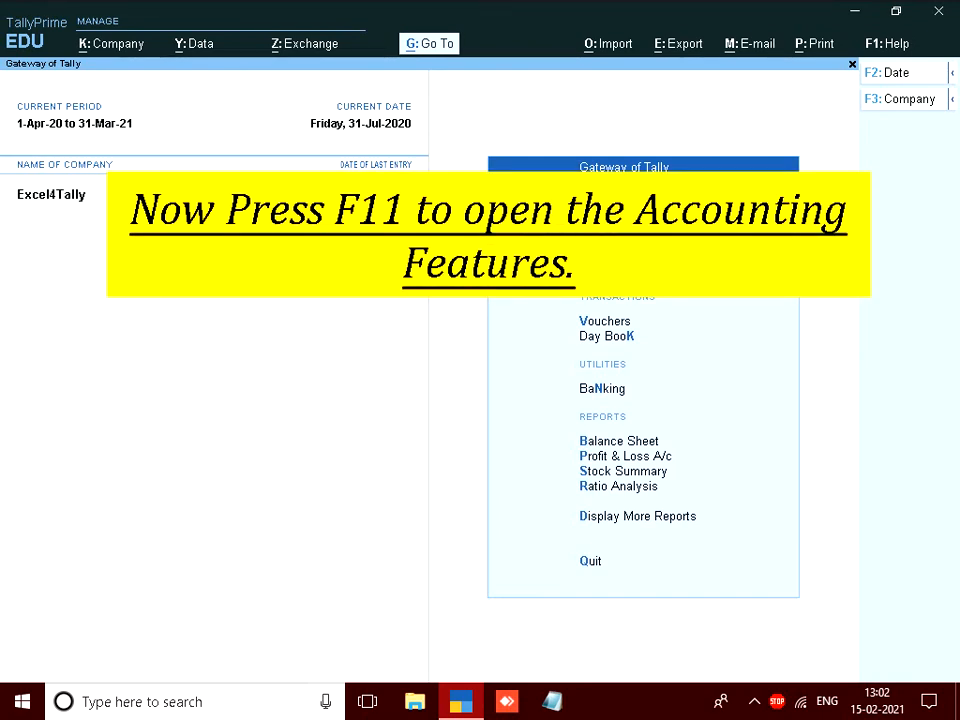
# Open the Company Features alteration screen for Excel4Tally with F11.
pyautogui.press('F11')
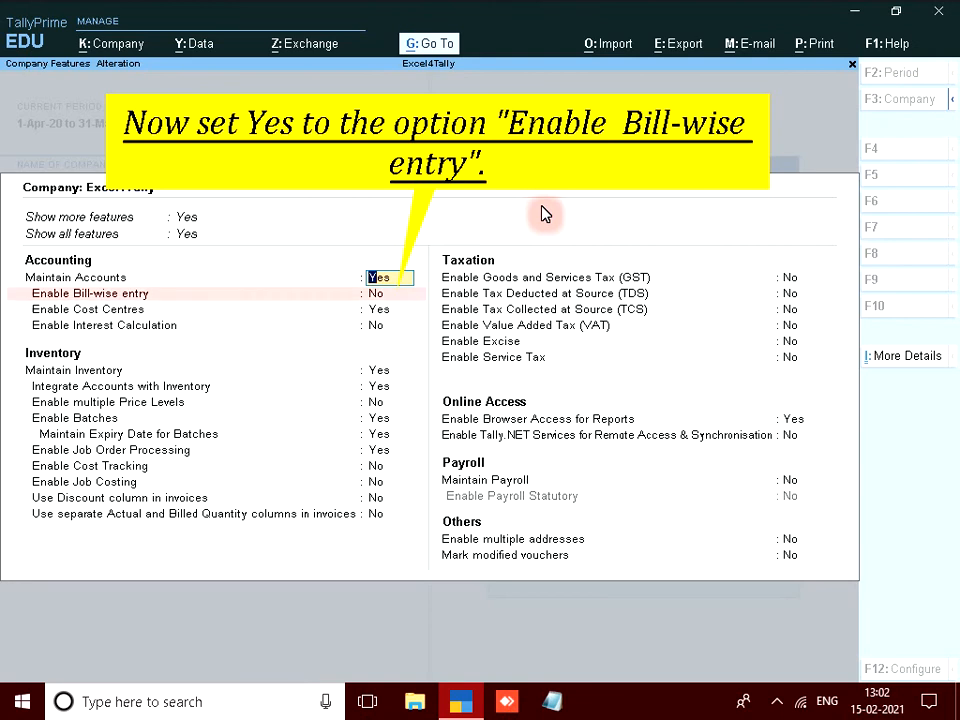
# Set Enable Bill-wise entry to Yes, then return to the GST setting.
pyautogui.press('Return')
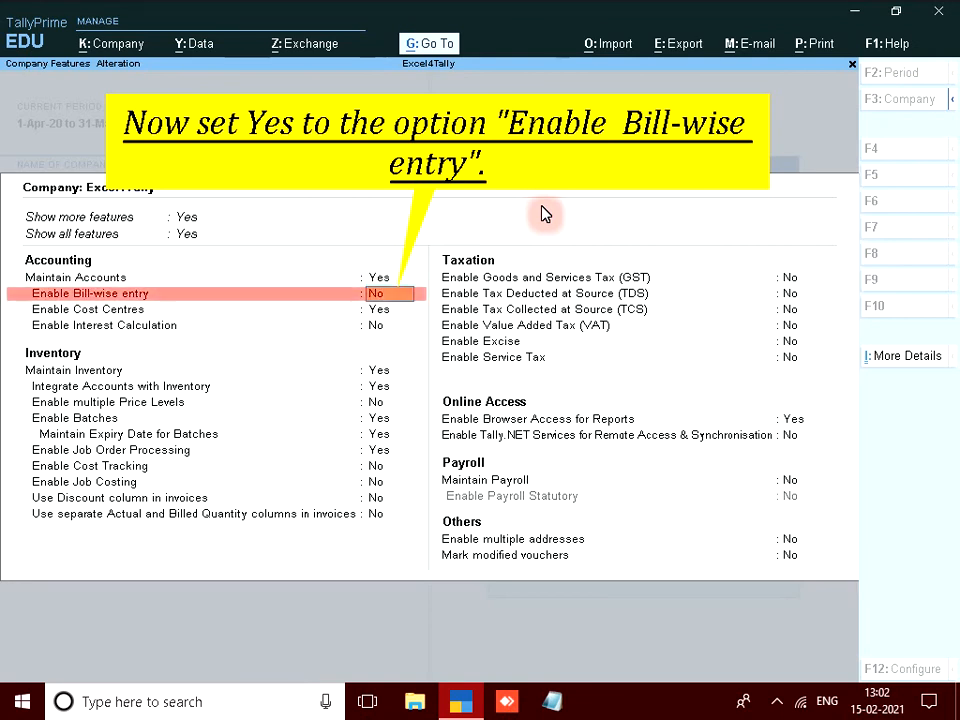
pyautogui.write('y')
pyautogui.press('Return')
pyautogui.click(797, 283)
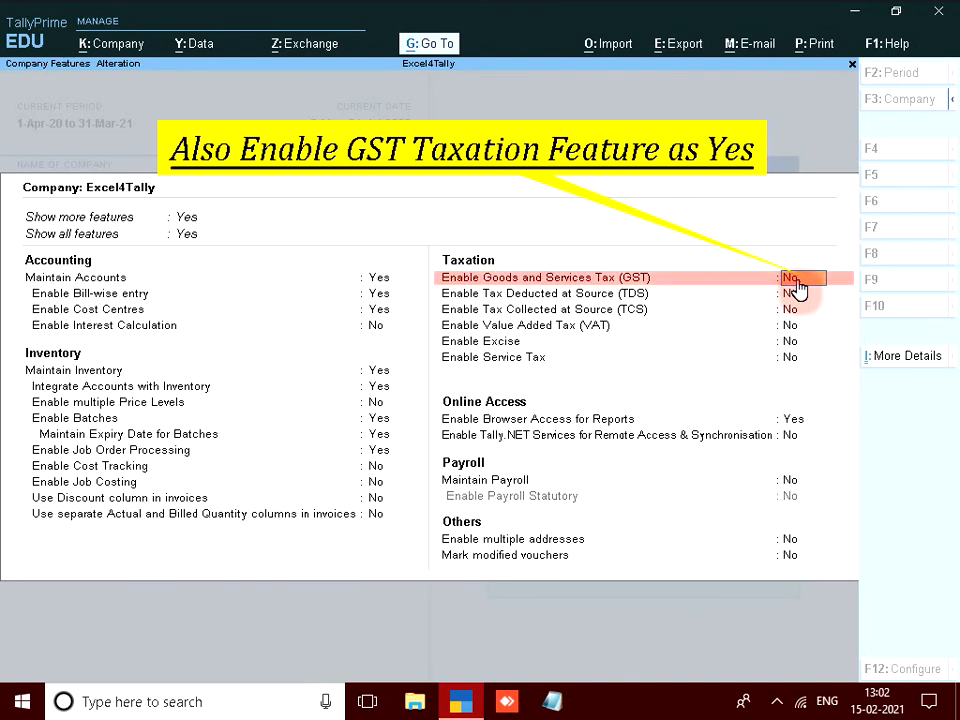
pyautogui.press('Return')
pyautogui.click(797, 281)
# Enable GST with tax liability on advance receipts set to Yes, save, then open Vouchers.
pyautogui.press('y')
pyautogui.press('Return')
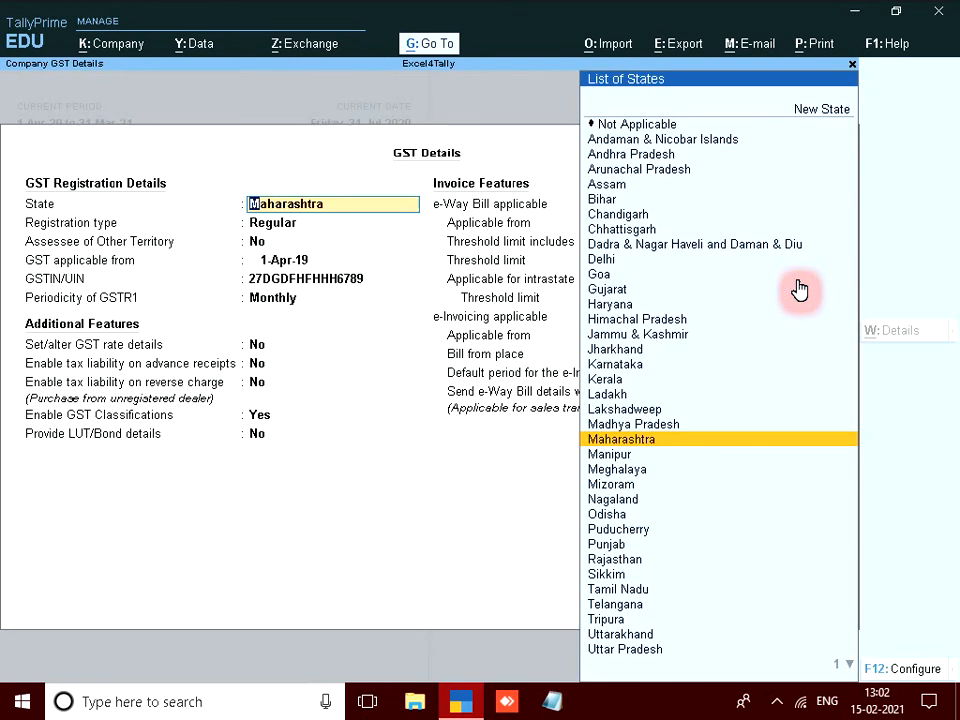
pyautogui.press('Return')
pyautogui.press('Return')
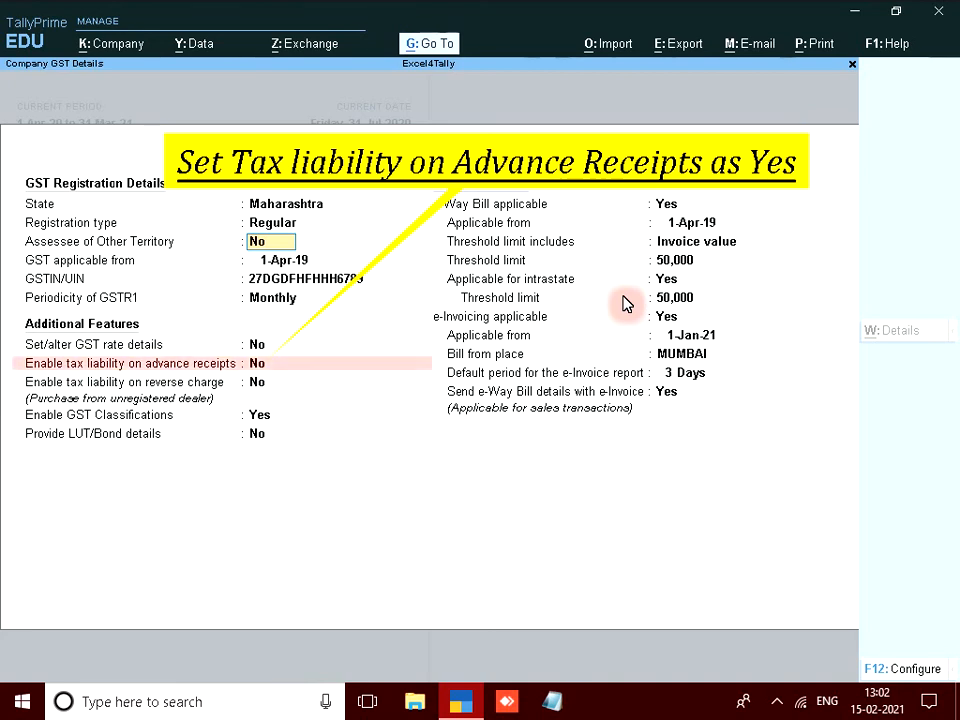
pyautogui.press('Return')
pyautogui.press('Return')
pyautogui.press('Return')
pyautogui.press('Return')
pyautogui.press('Return')
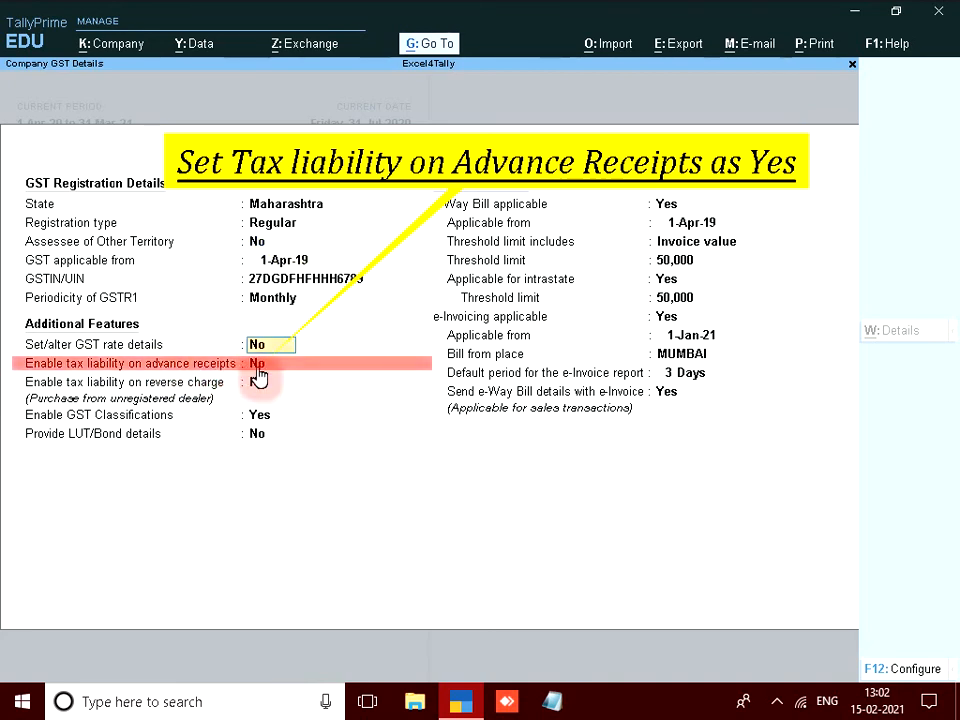
pyautogui.press('y')
pyautogui.hotkey('ctrl', 'a')
pyautogui.click(617, 320)
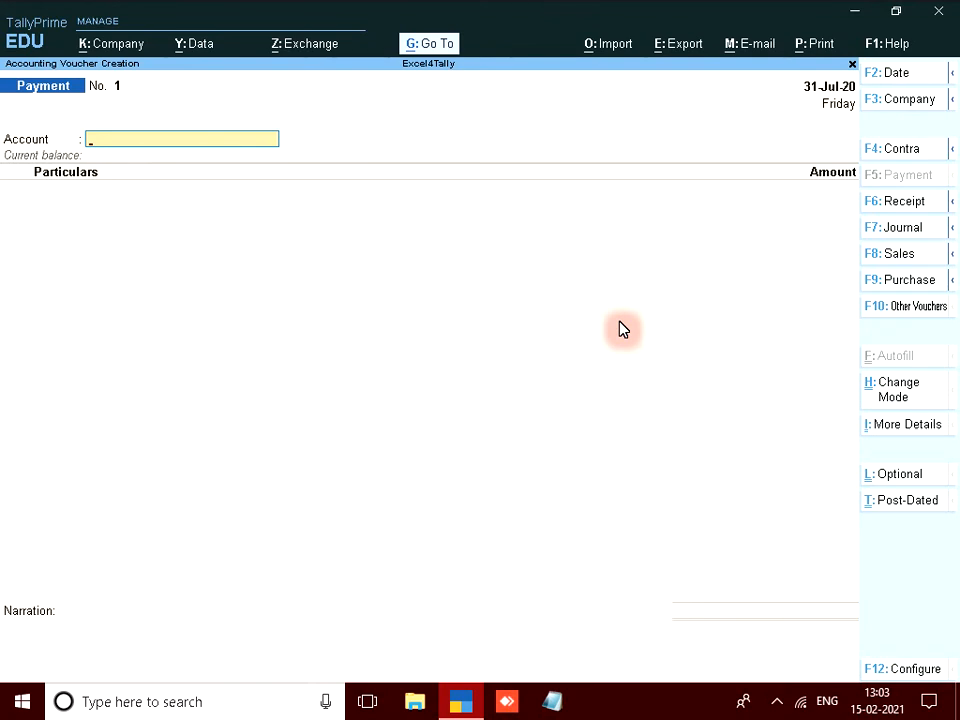
# Switch to a Receipt voucher and set its Stat Adjustment Nature of Receipt to Advance Receipt.
pyautogui.press('F6')
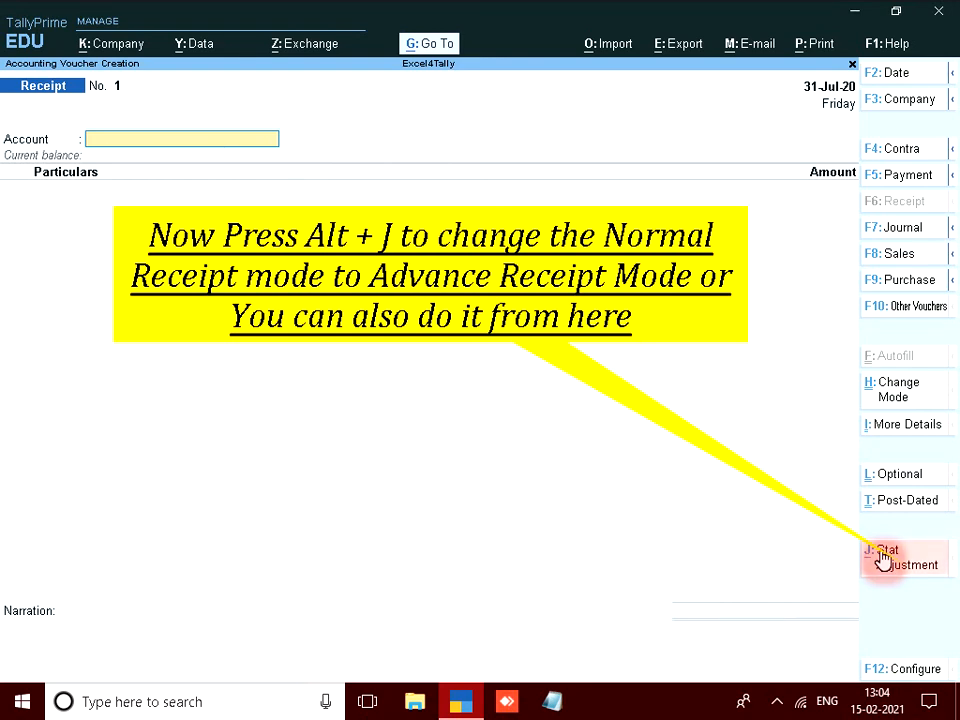
pyautogui.click(884, 558)
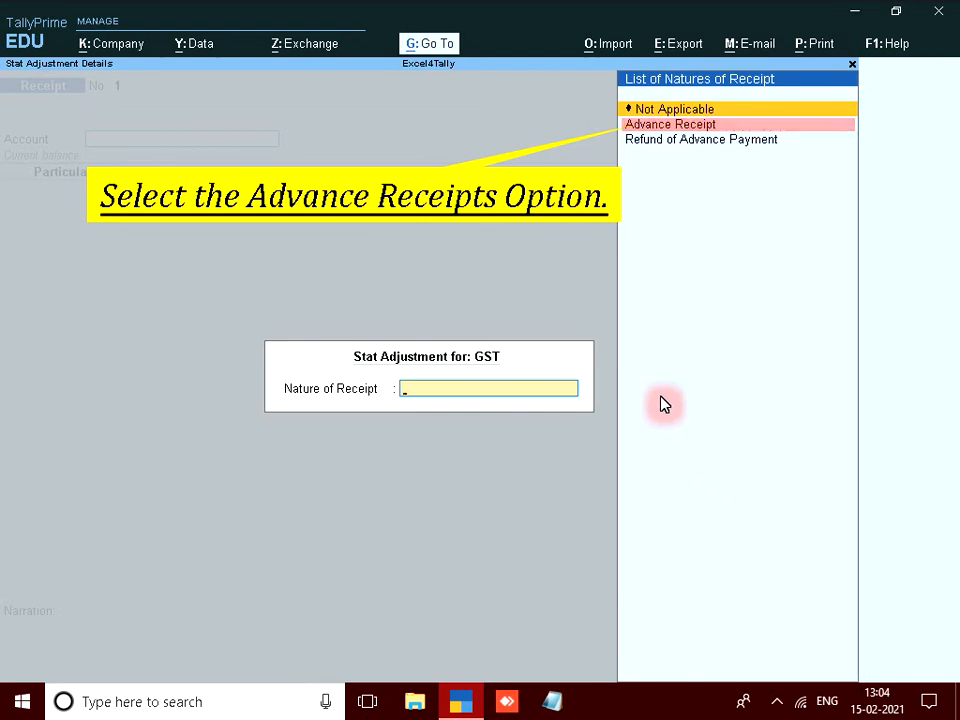
pyautogui.click(684, 128)
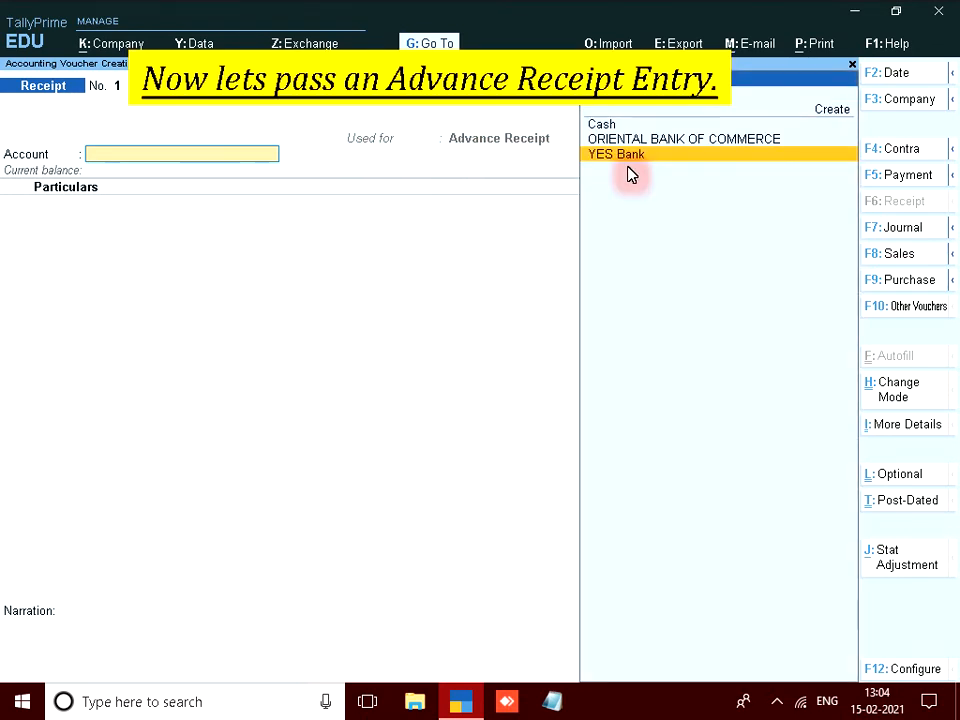
# Receive into YES Bank from ABC Electrical & Hardwares, skipping item allocations to reach Advance Receipt Details.
pyautogui.click(628, 174)
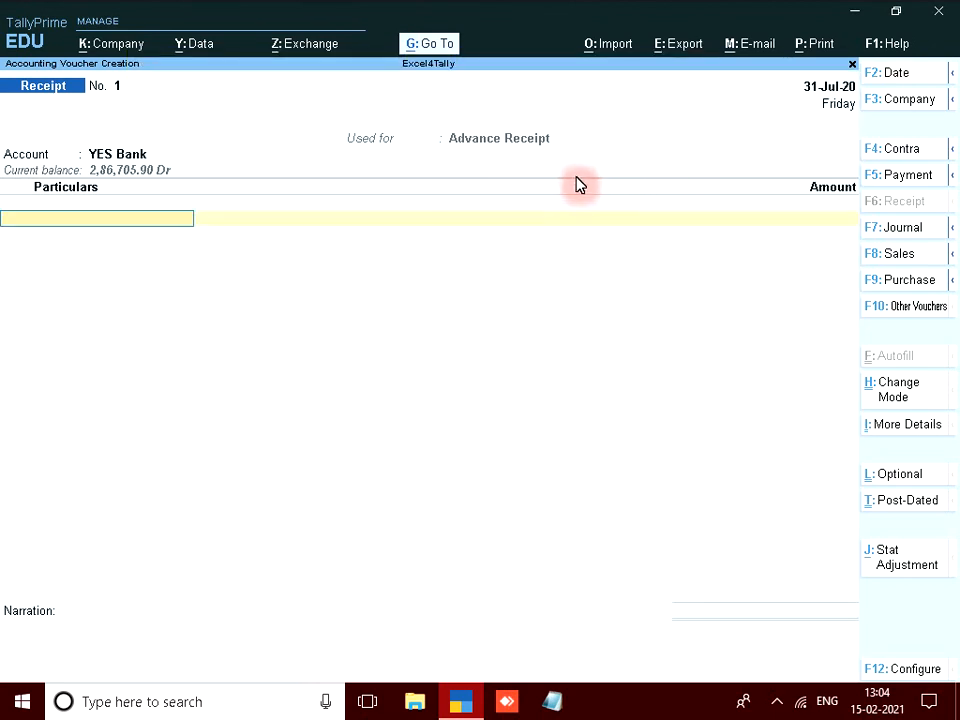
pyautogui.write('Rd')
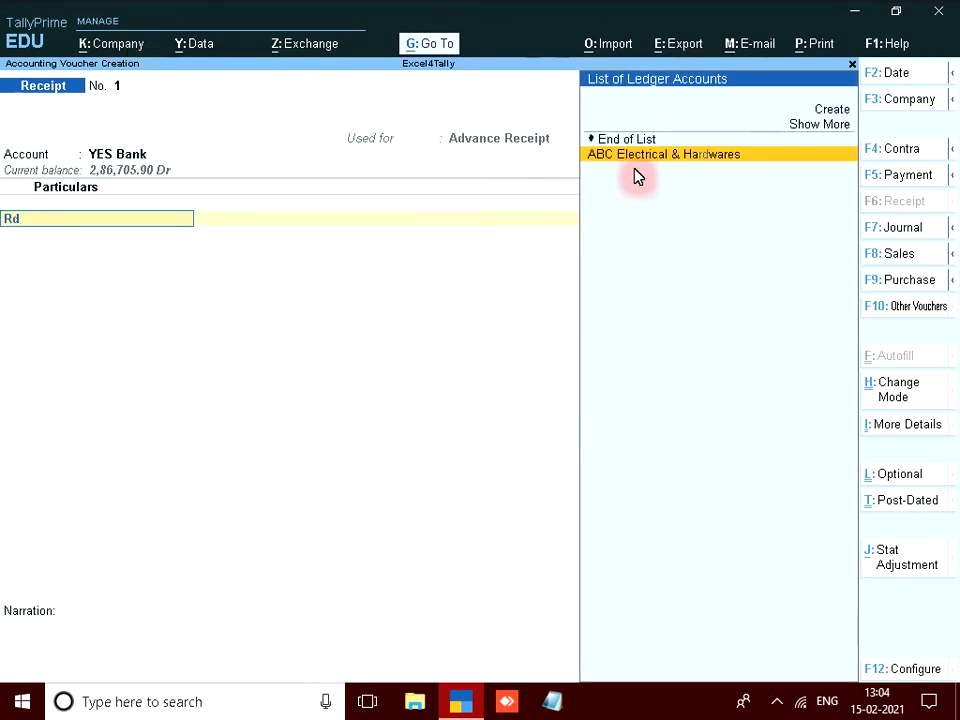
pyautogui.press('Return')
pyautogui.press('Return')
pyautogui.press('Return')
pyautogui.press('BackSpace')
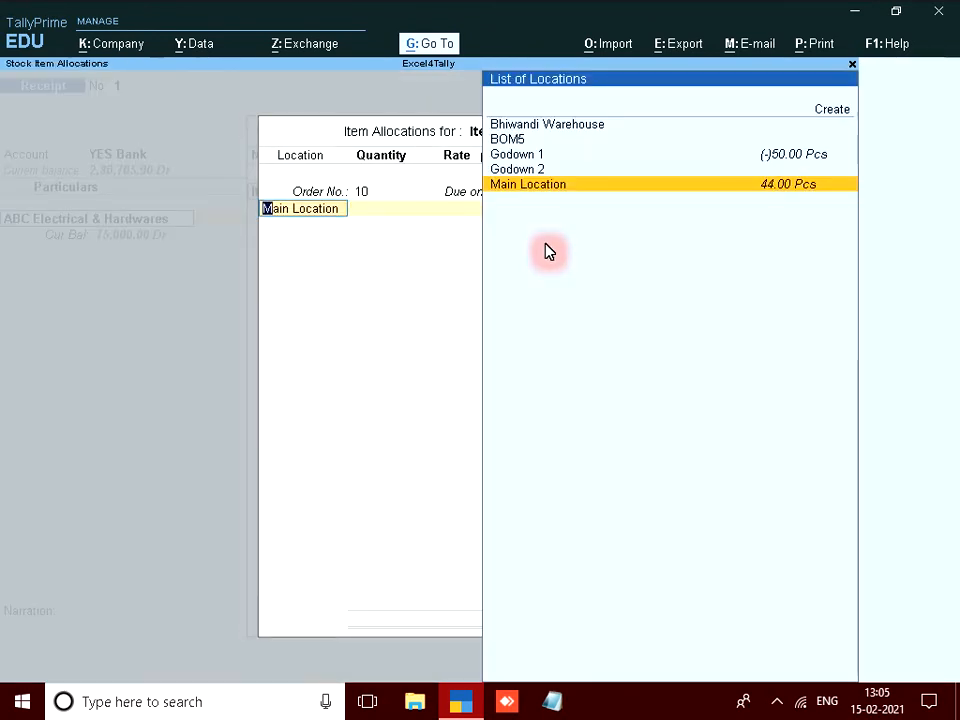
pyautogui.press('Escape')
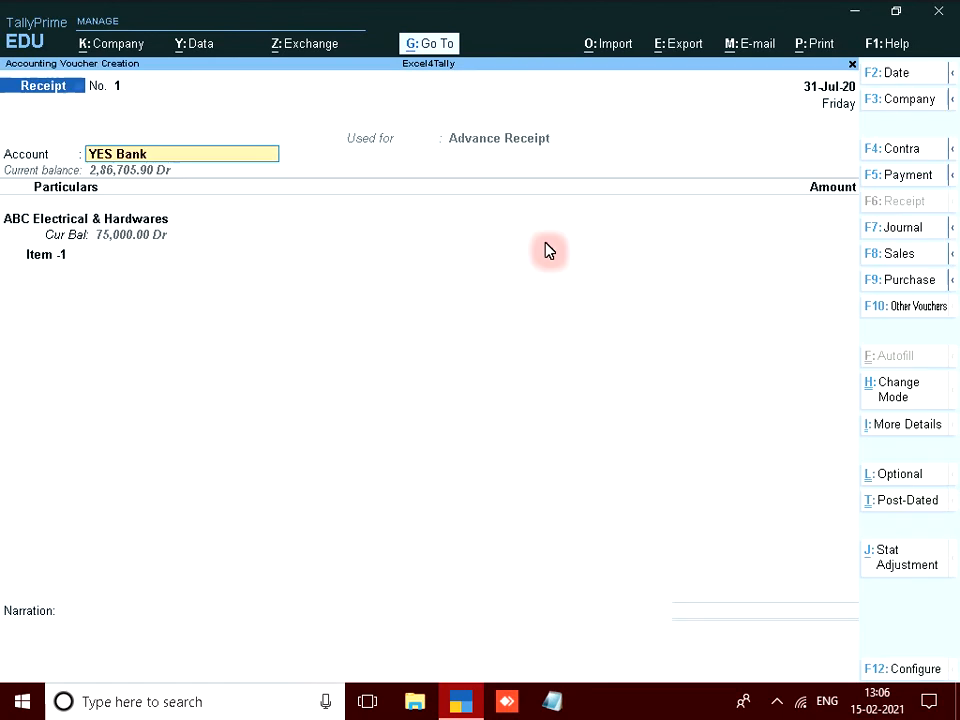
pyautogui.press('Return')
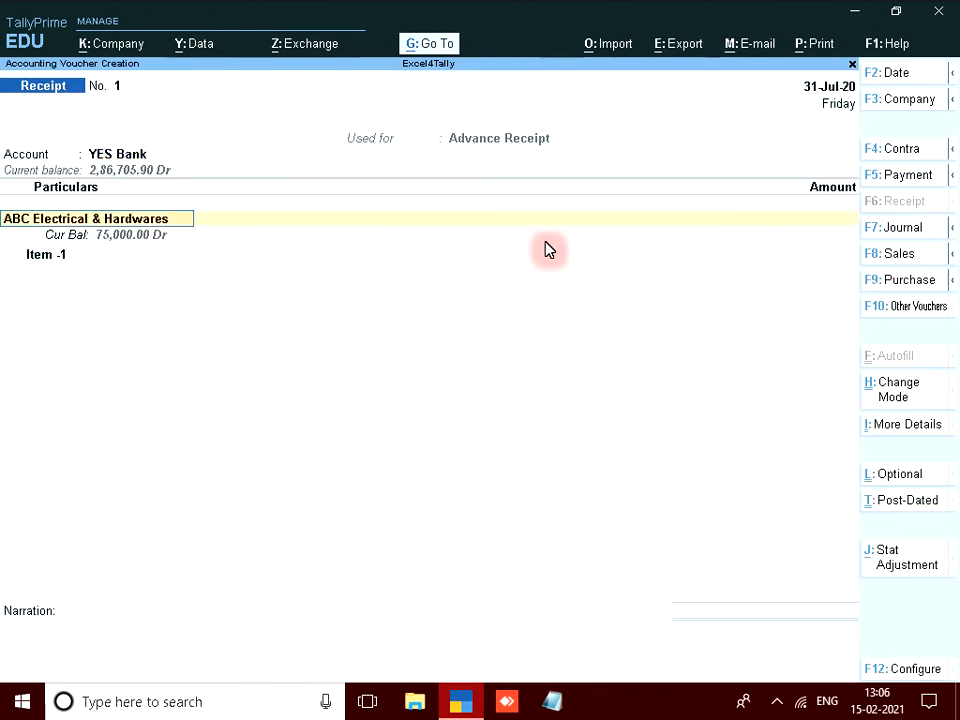
pyautogui.press('Return')
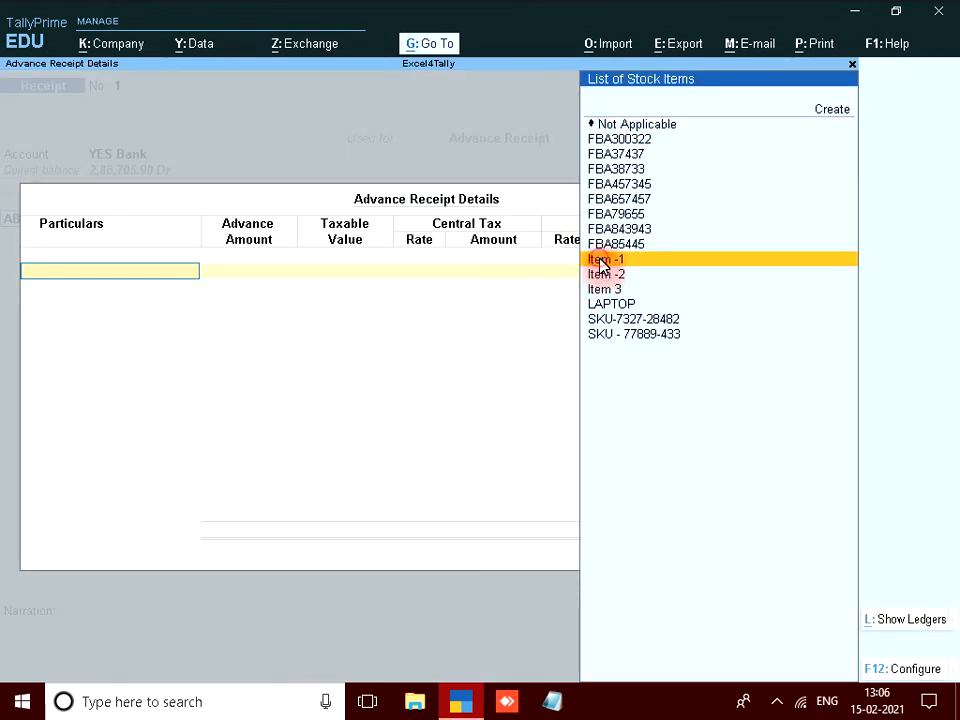
# Enter a 5,000 advance amount for Item -1 with tax calculated.
pyautogui.click(590, 261)
pyautogui.write('5,000')
pyautogui.press('Return')
pyautogui.press('Return')
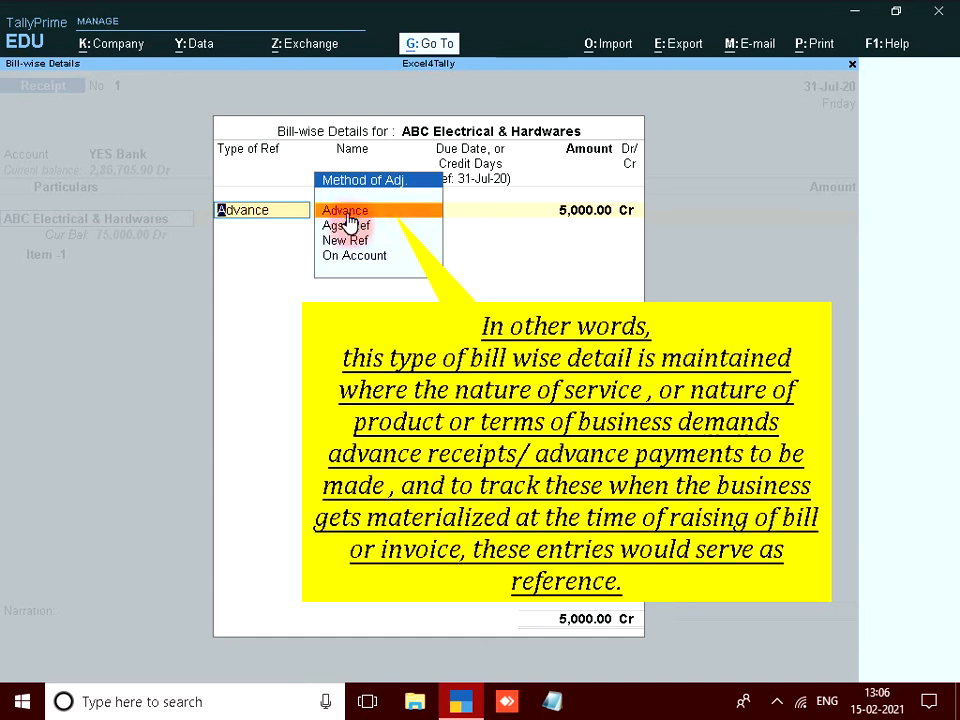
# Adjust the 5,000 Cr bill-wise reference by the Advance method and accept it.
pyautogui.press('Down')
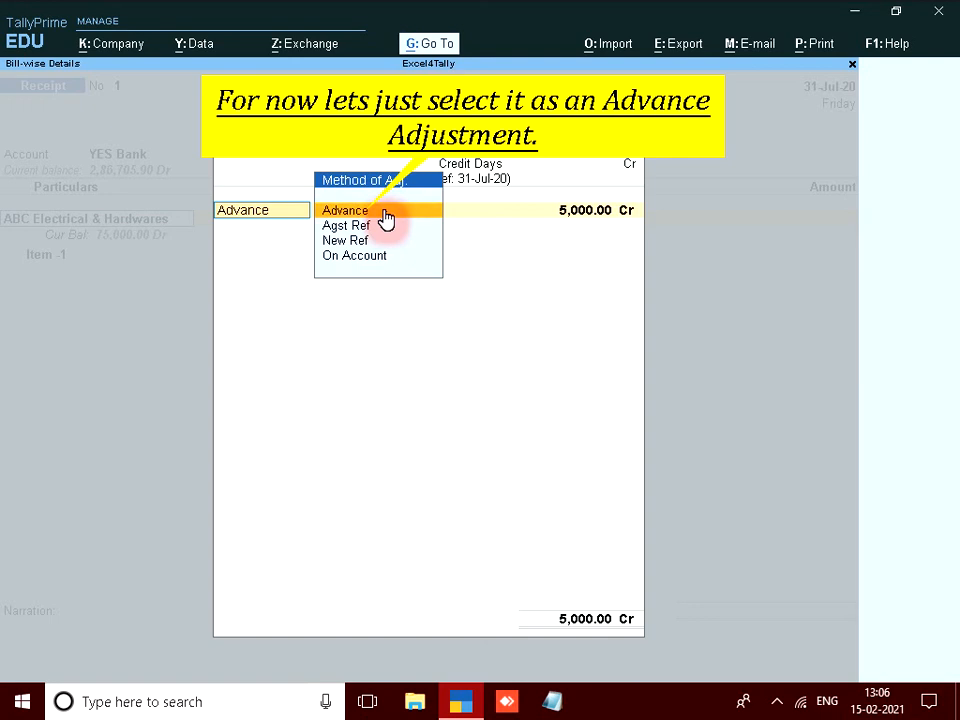
pyautogui.click(386, 218)
pyautogui.press('Return')
pyautogui.press('Return')
pyautogui.press('Return')
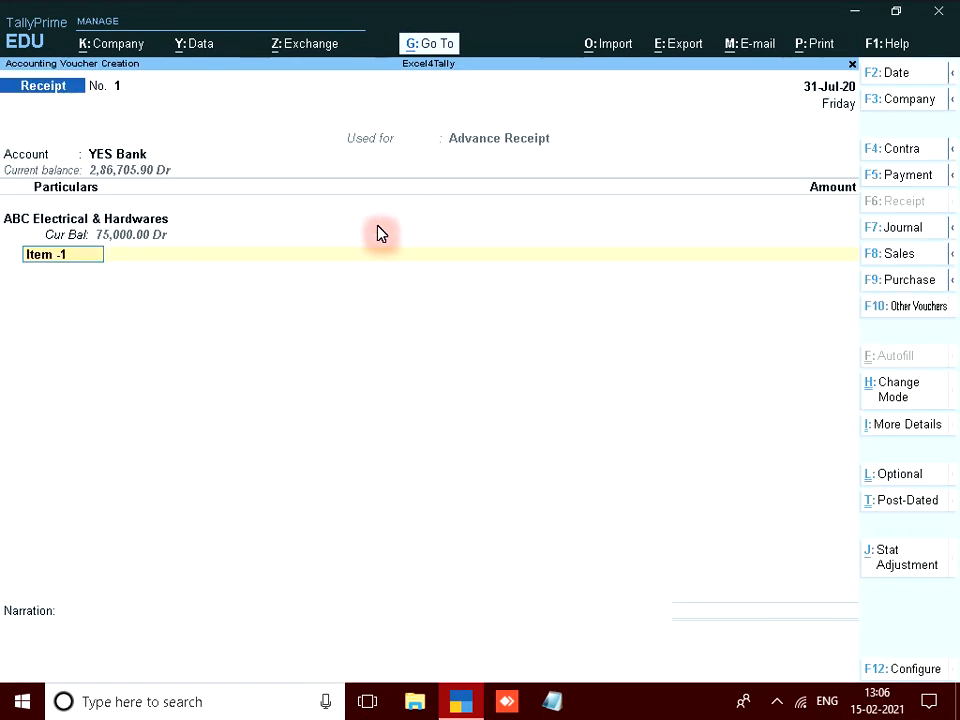
pyautogui.press('Return')
# Allocate 5,000 to Item -1, add CGST 250 and SGST 250, save, and exit to Gateway.
pyautogui.write('5000')
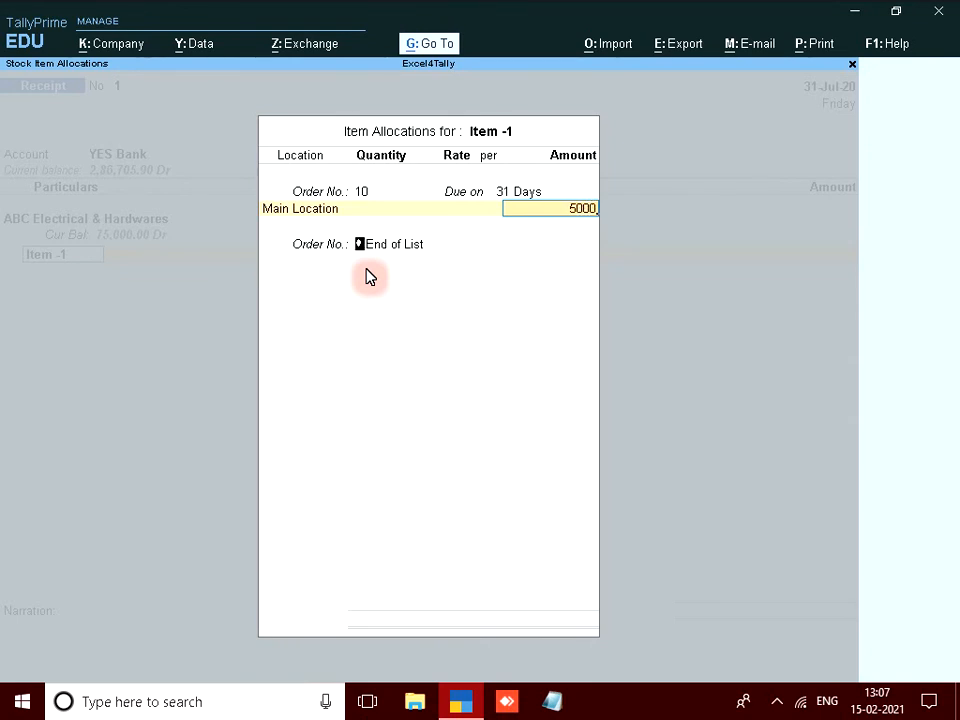
pyautogui.press('Return')
pyautogui.press('Return')
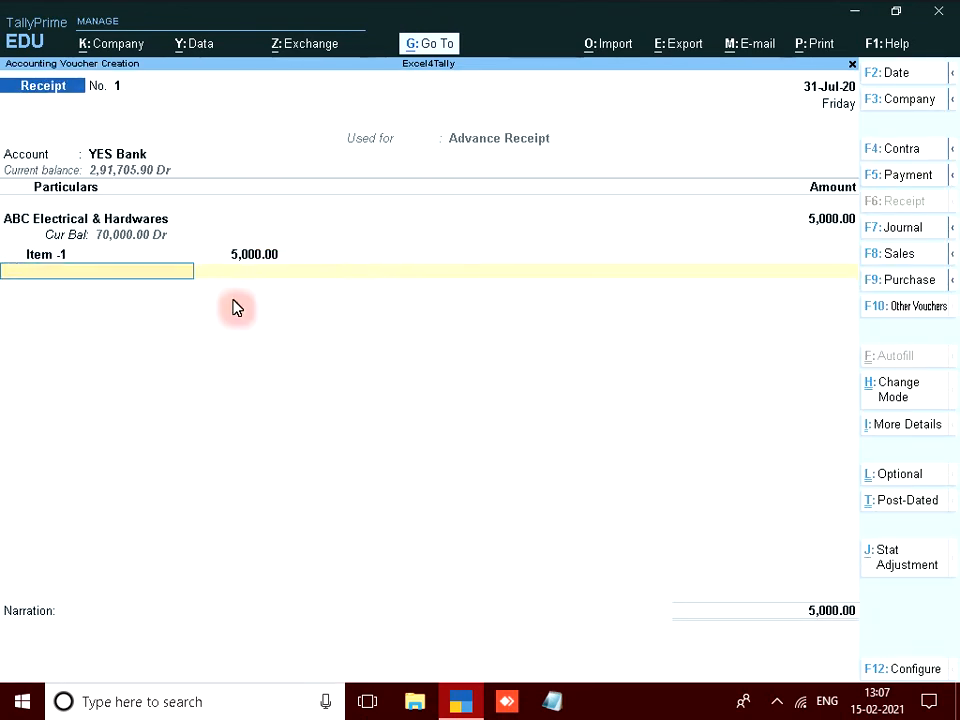
pyautogui.write('Cgs')
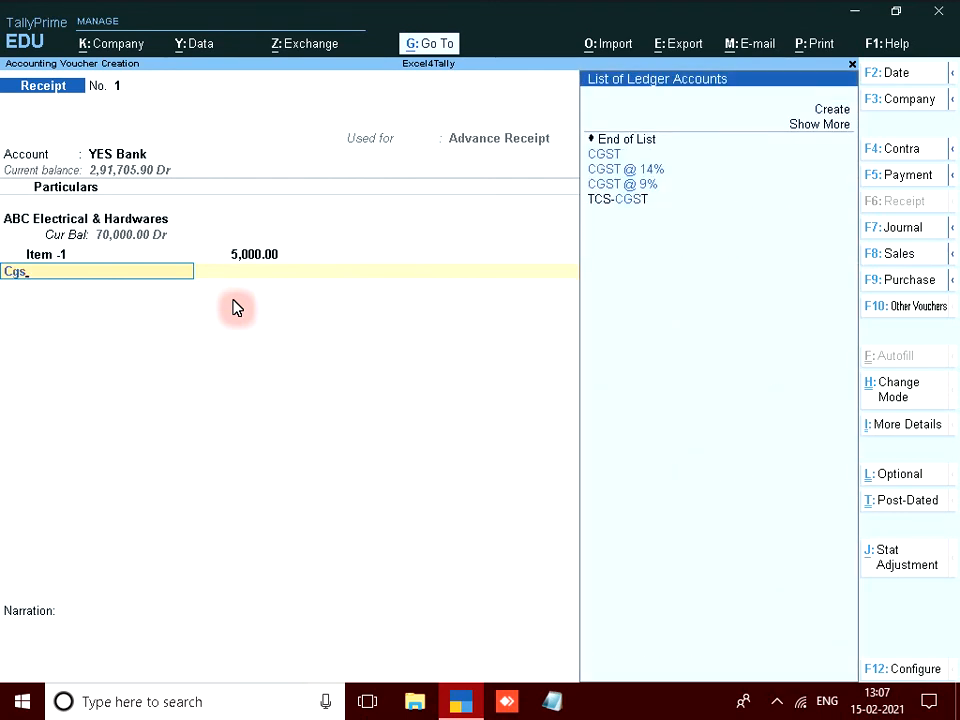
pyautogui.press('Return')
pyautogui.write('250')
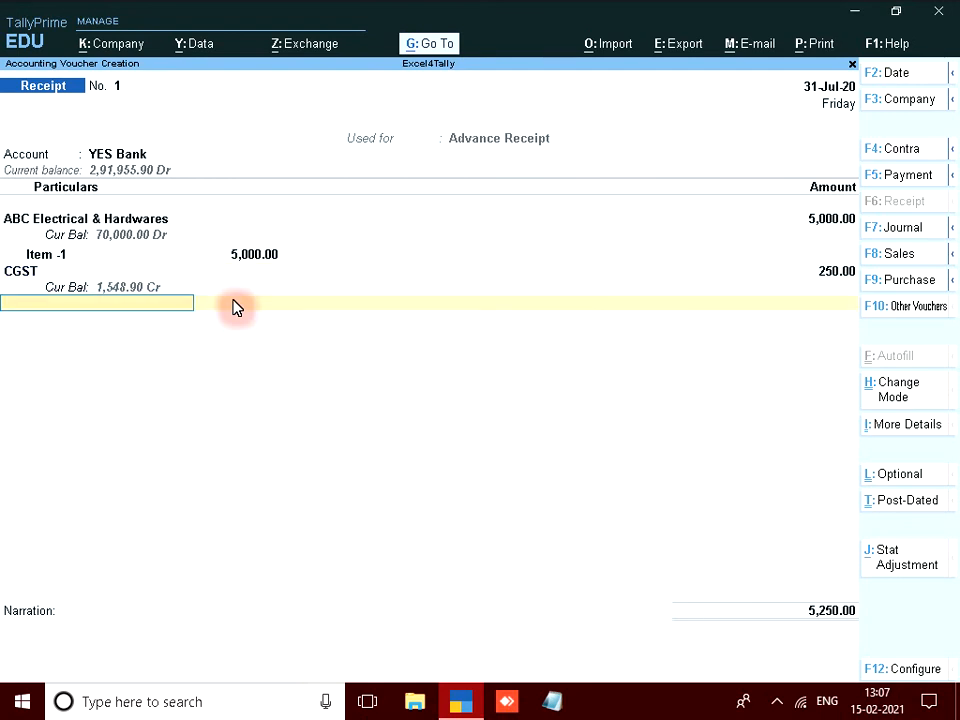
pyautogui.write('SGST')
pyautogui.press('Return')
pyautogui.write('250')
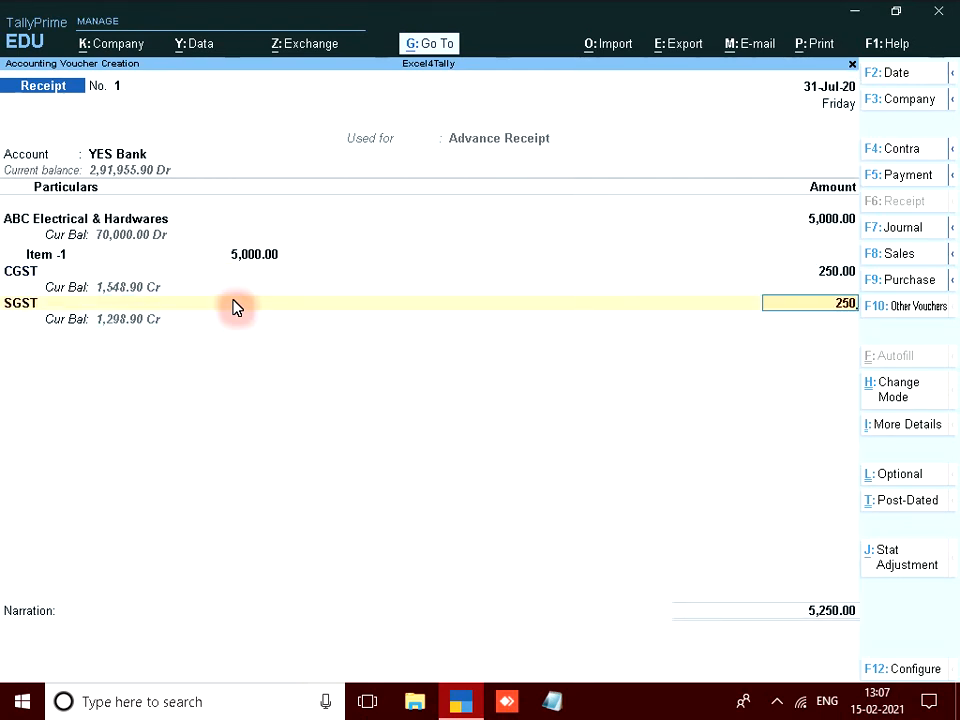
pyautogui.press('Return')
pyautogui.press('Return')
pyautogui.press('Return')
pyautogui.press('Return')
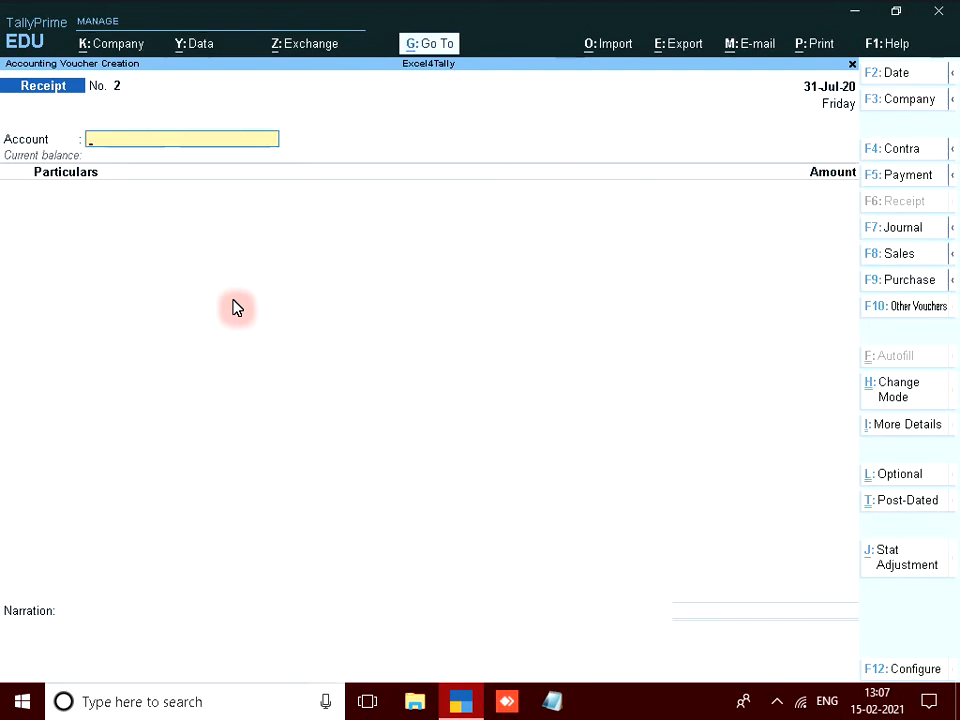
pyautogui.press('Escape')
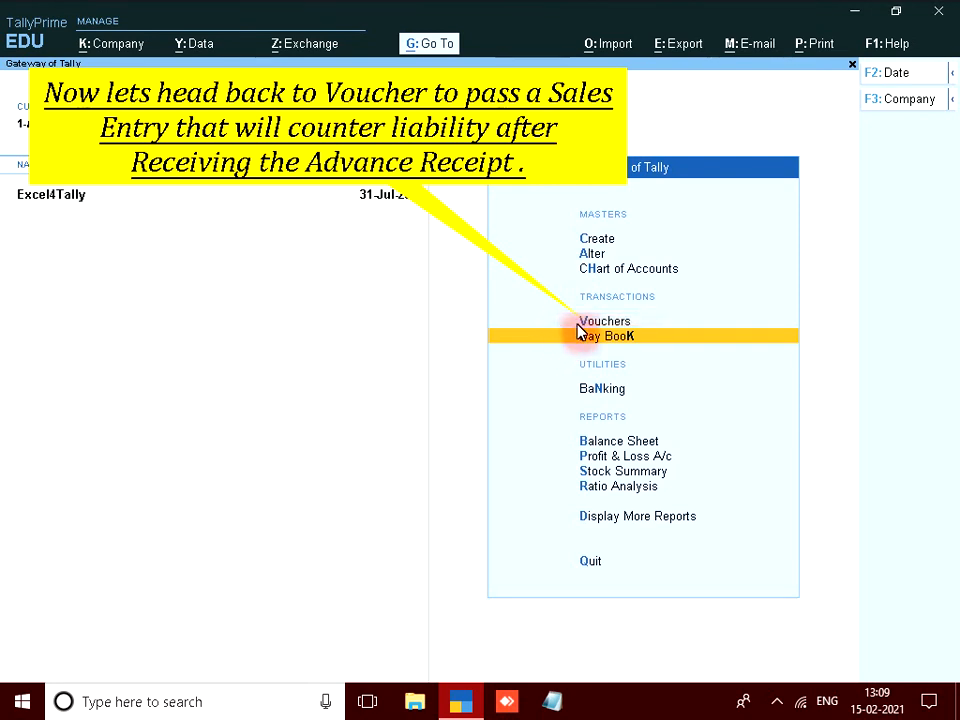
# Open voucher entry again from the Gateway of Tally.
pyautogui.click(577, 328)
# Start a Sales voucher for ABC Electrical & Hardwares with buyer GST registration Regular.
pyautogui.press('F8')
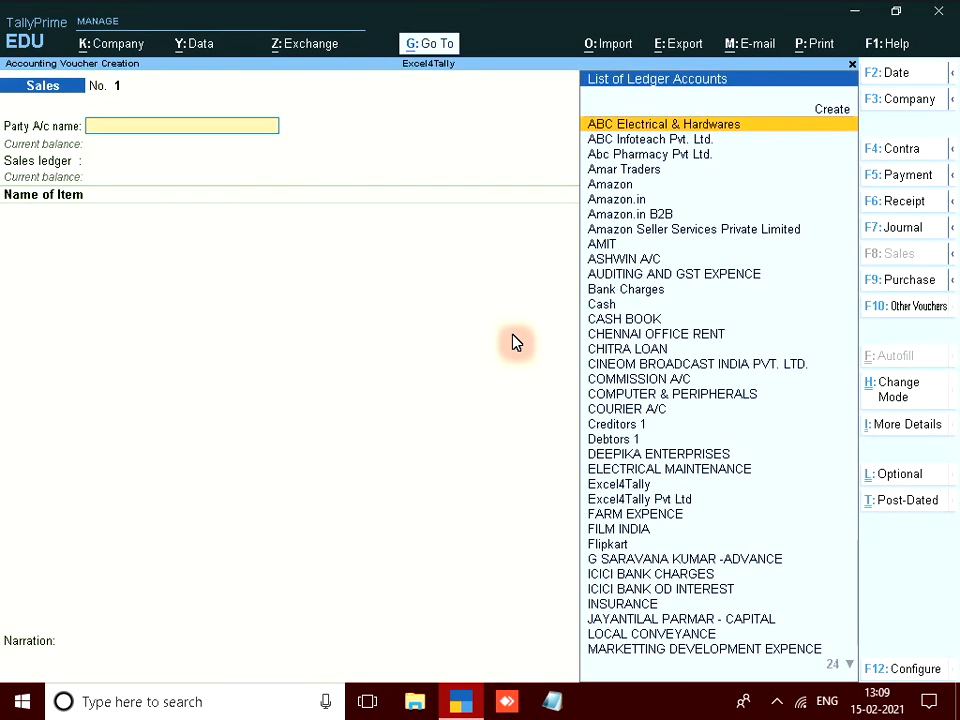
pyautogui.press('Return')
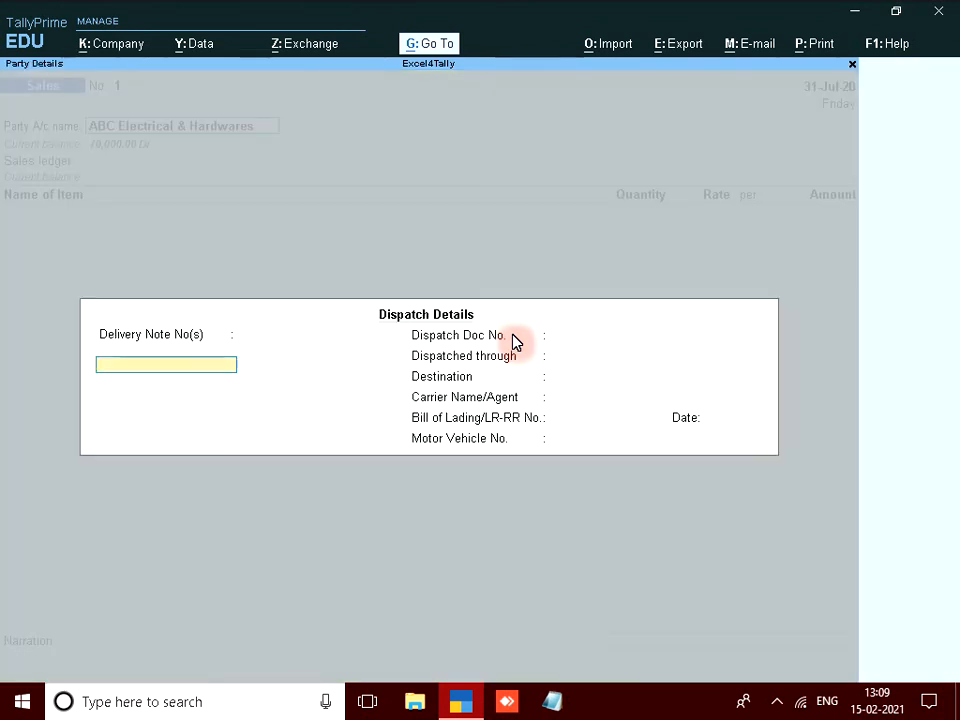
pyautogui.hotkey('ctrl', 'a')
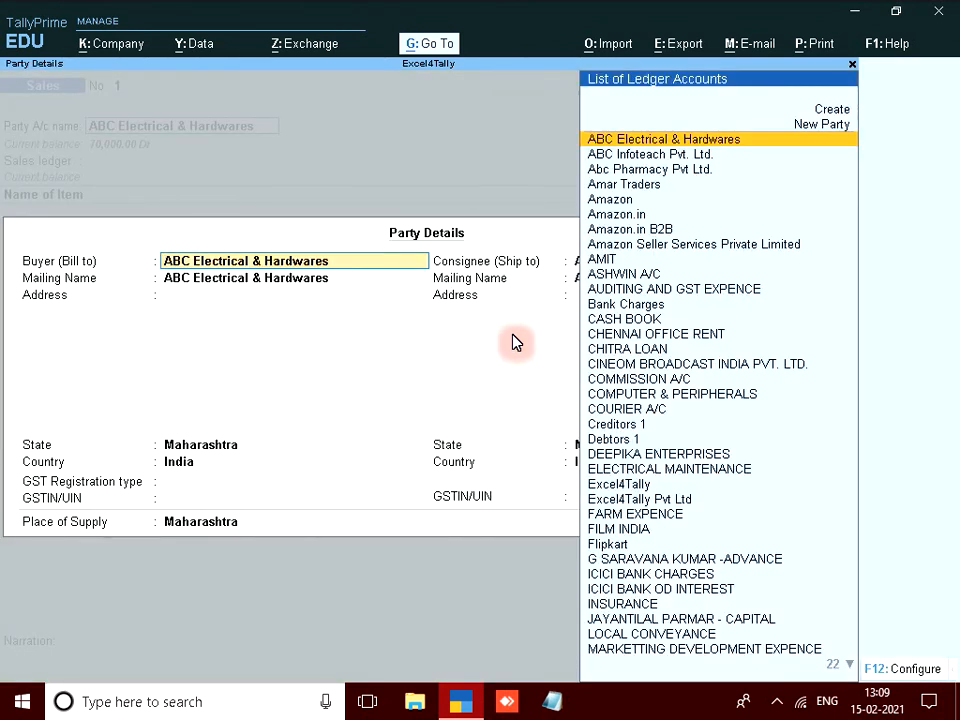
pyautogui.hotkey('ctrl', 'a')
pyautogui.press('Down')
pyautogui.press('Down')
pyautogui.press('Down')
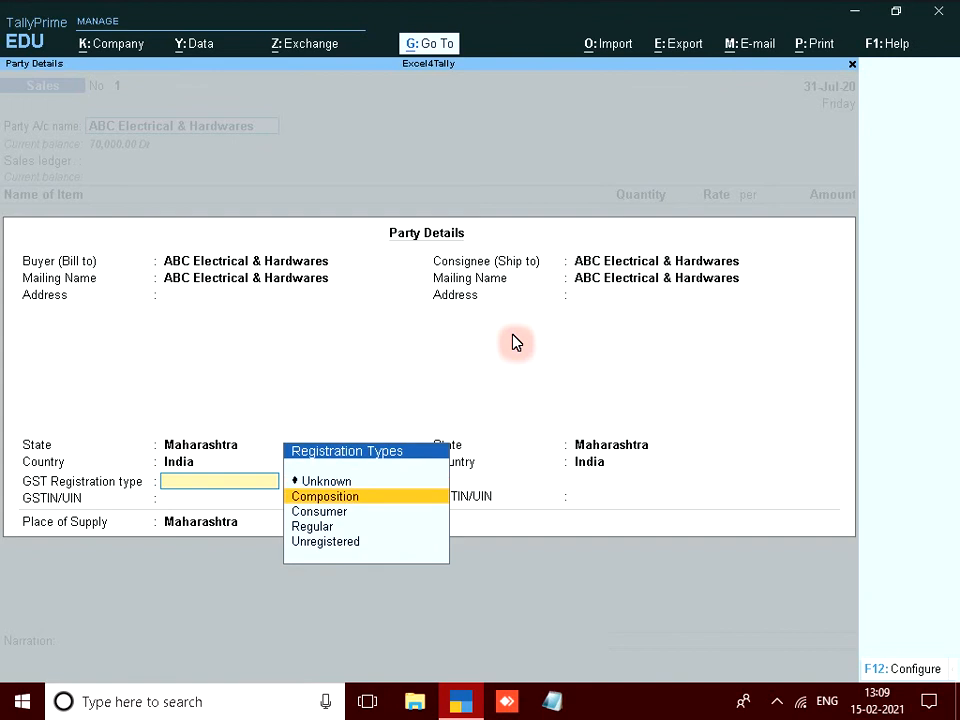
pyautogui.press('Return')
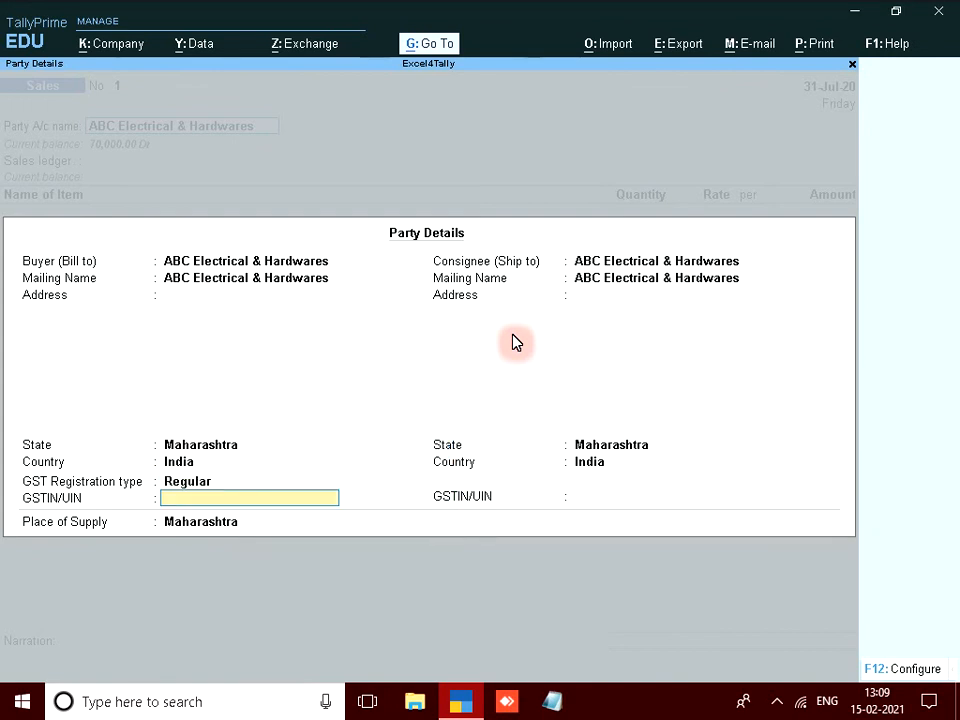
pyautogui.hotkey('ctrl', 'a')
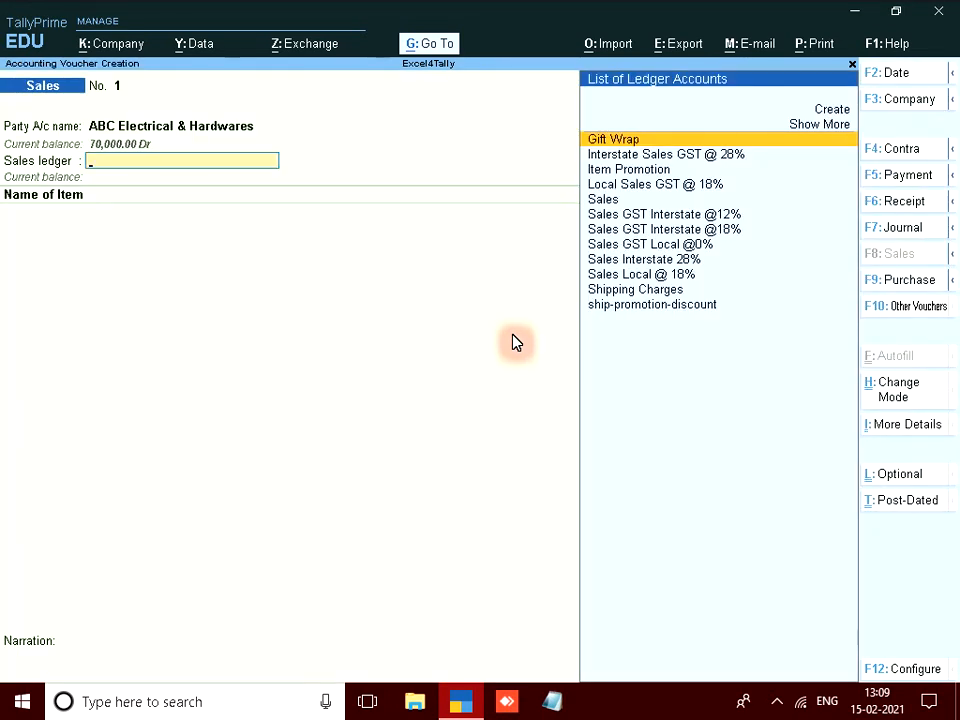
# Book the sale to the Sales ledger with the Sales Taxable classification.
pyautogui.press('Down')
pyautogui.press('Down')
pyautogui.press('Down')
pyautogui.press('Down')
pyautogui.press('Return')
pyautogui.press('Up')
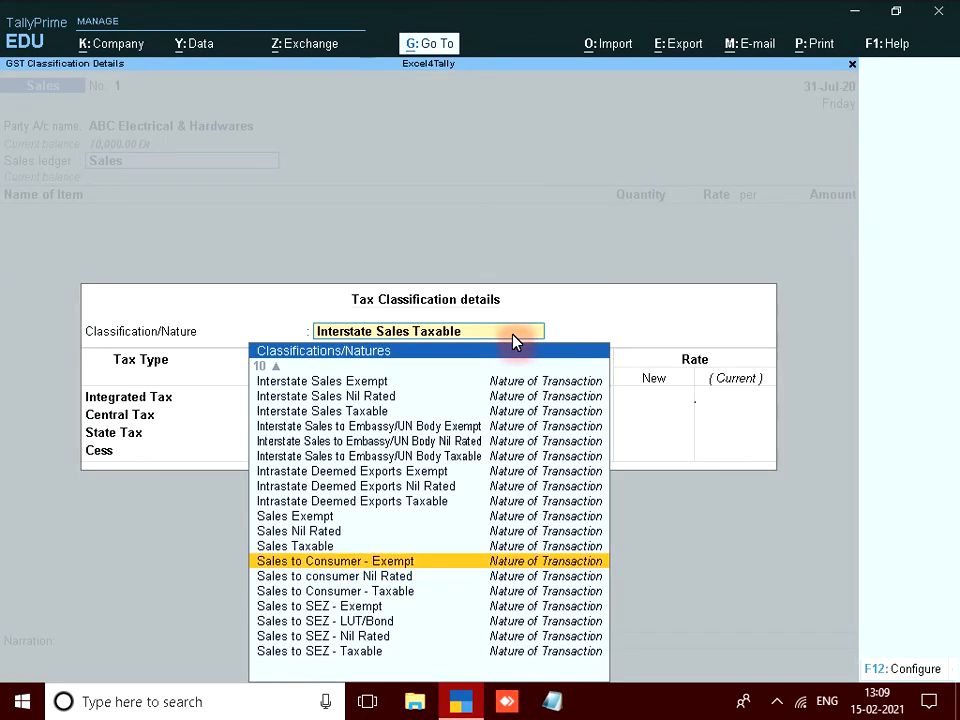
pyautogui.press('Up')
pyautogui.press('Return')
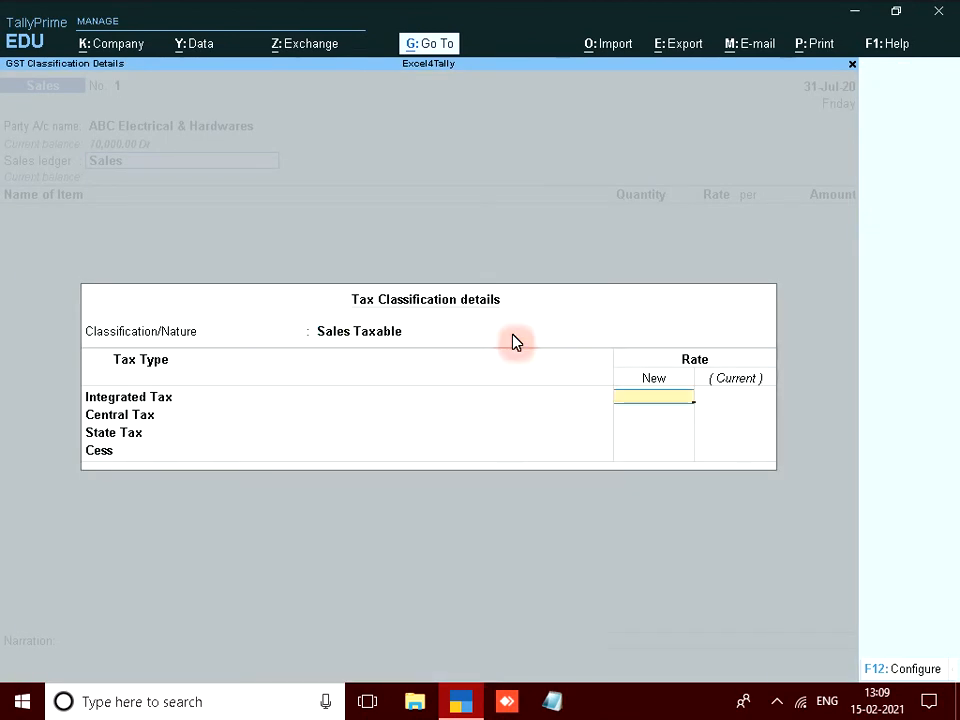
pyautogui.hotkey('ctrl', 'a')
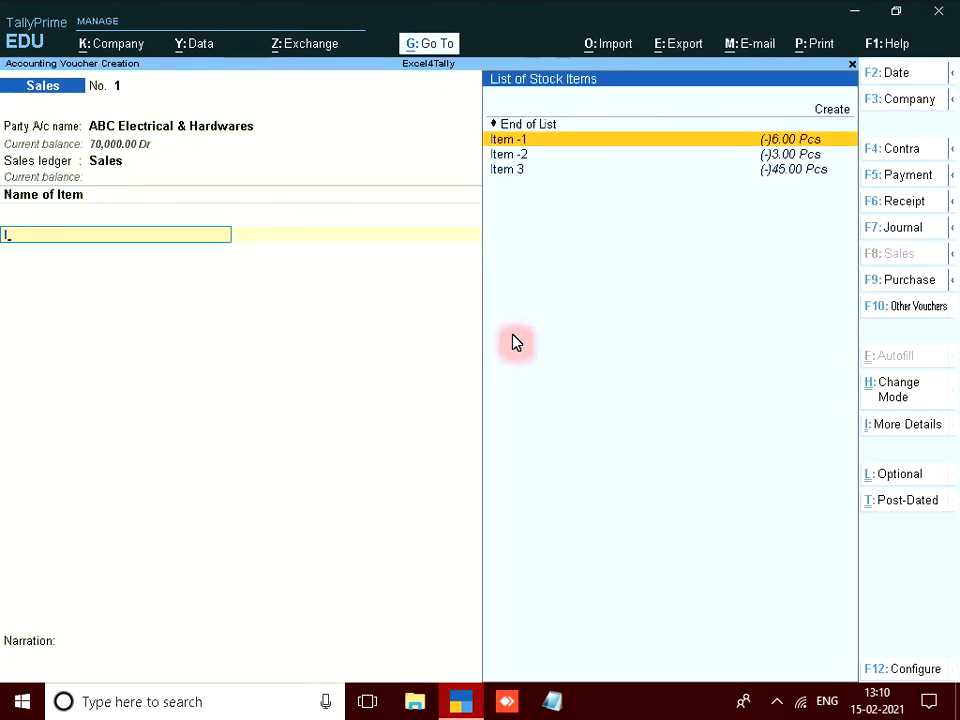
# Add Item -1 from Main Location, 10 Pcs at 500 totalling 5,000.00, and end the item list.
pyautogui.press('Return')
pyautogui.press('Down')
pyautogui.press('Return')
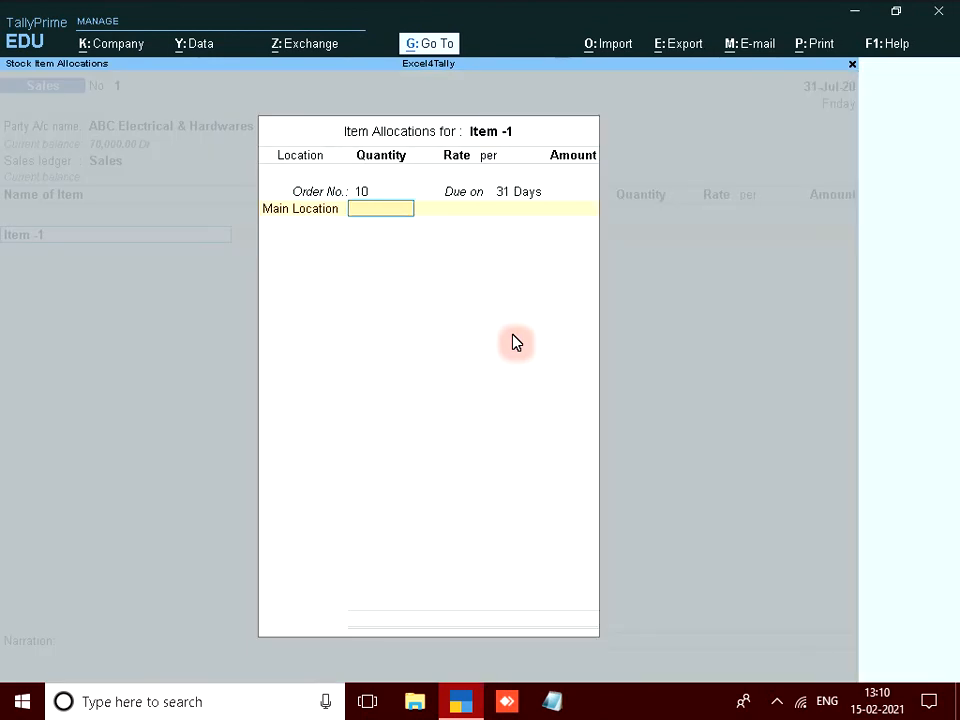
pyautogui.write('10')
pyautogui.press('Return')
pyautogui.write('500')
pyautogui.press('Return')
pyautogui.press('Return')
pyautogui.press('Return')
pyautogui.press('Return')
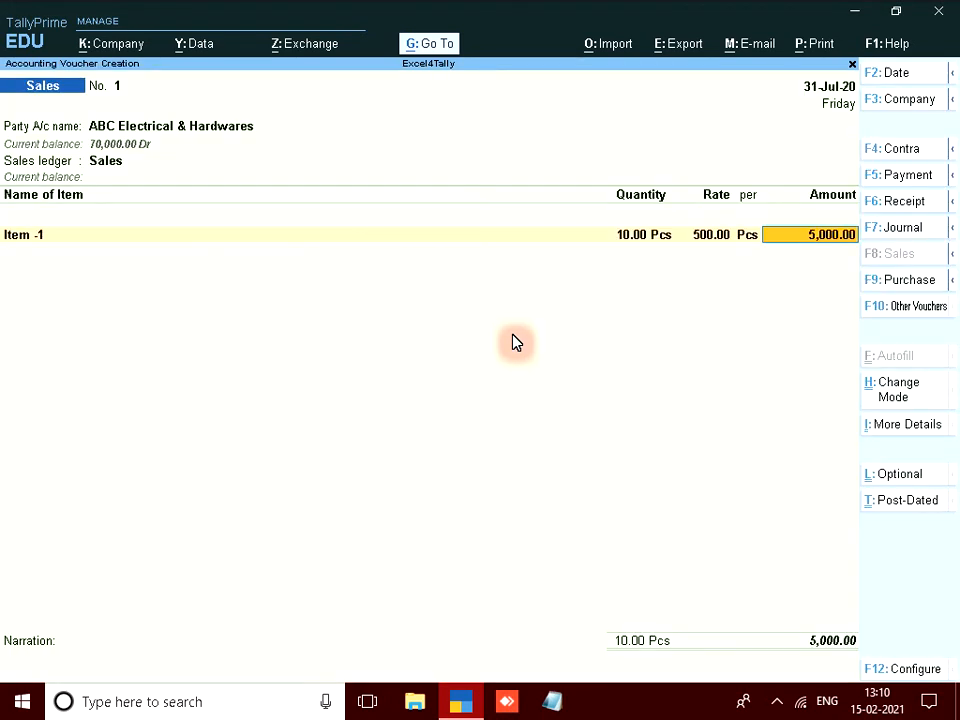
pyautogui.press('Return')
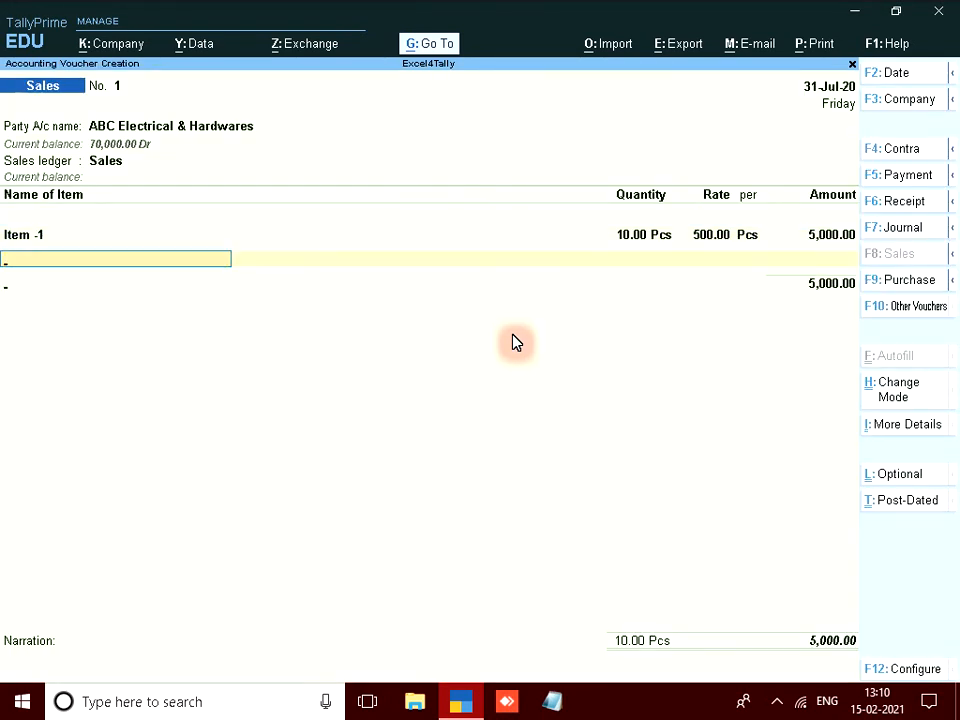
pyautogui.press('Return')
pyautogui.press('Return')
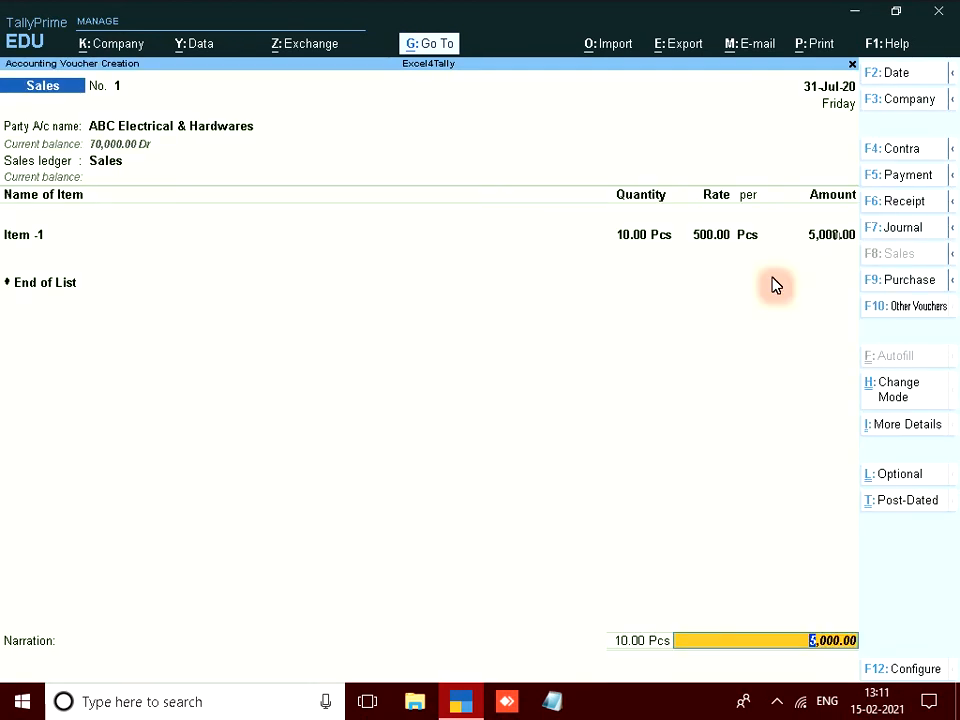
pyautogui.press('Return')
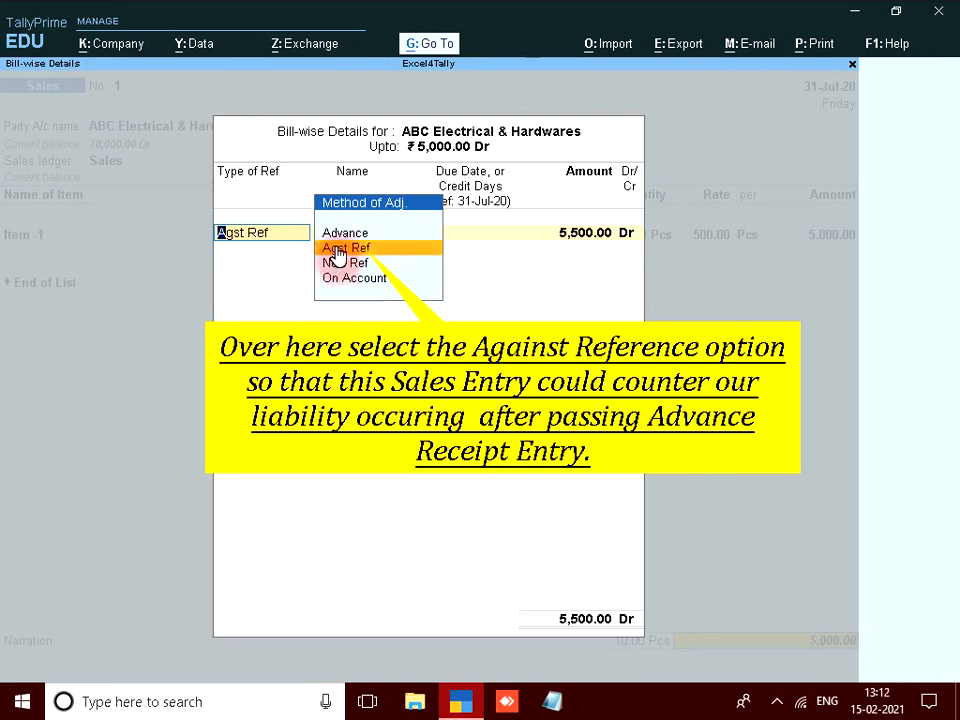
# Set the bill-wise reference to Agst Ref bill 1 for 5,000 and accept the voucher.
pyautogui.press('Up')
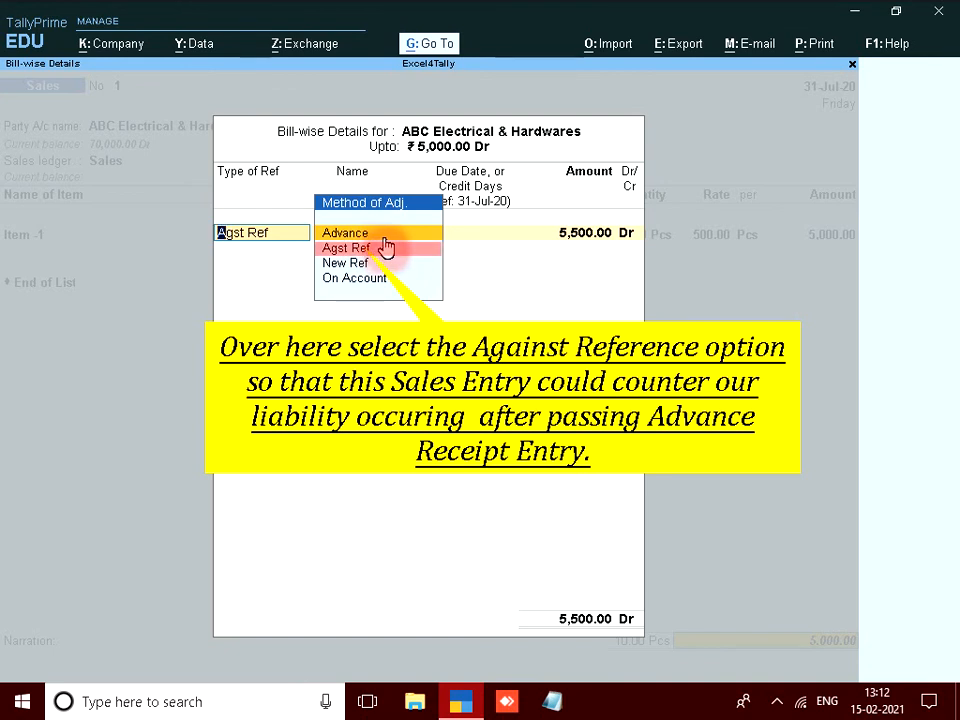
pyautogui.click(380, 249)
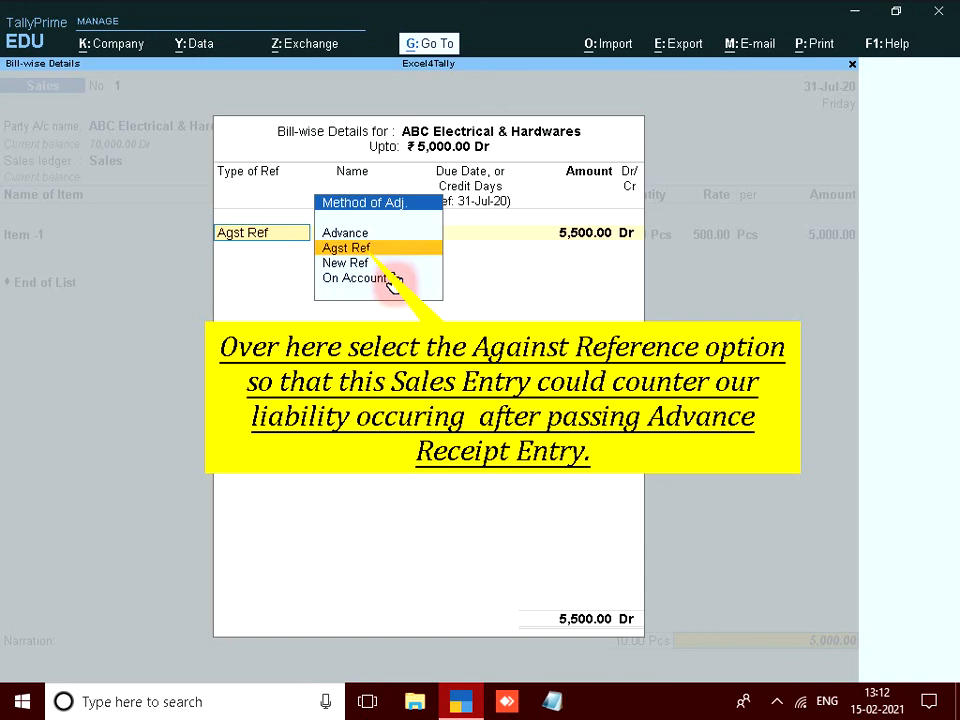
pyautogui.click(398, 249)
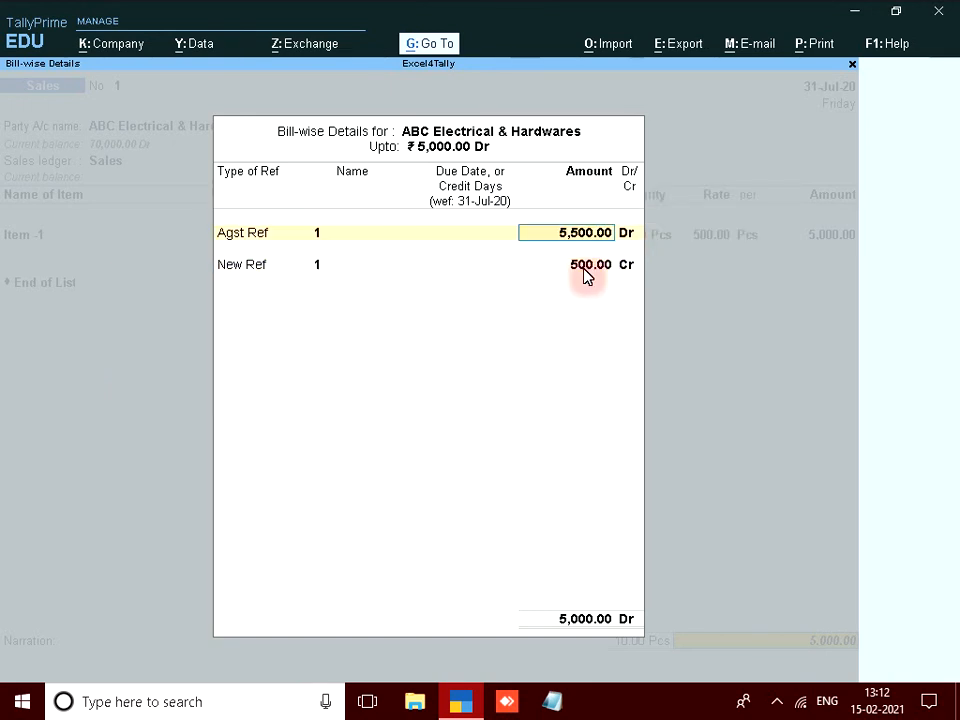
pyautogui.write('5,0')
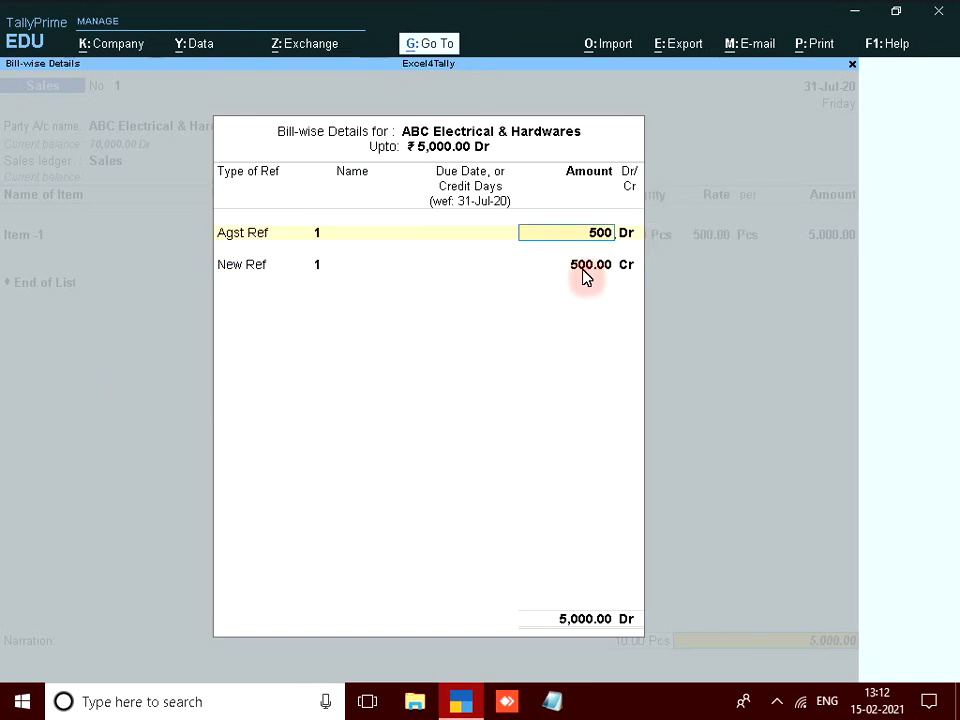
pyautogui.write('00')
pyautogui.press('Return')
pyautogui.press('Return')
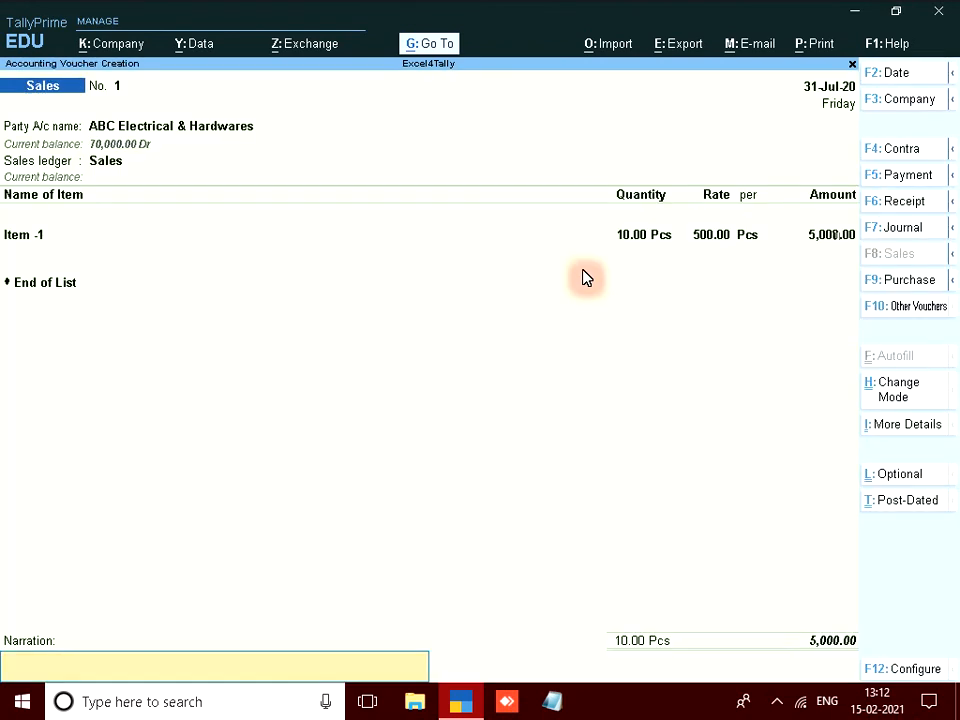
pyautogui.press('Return')
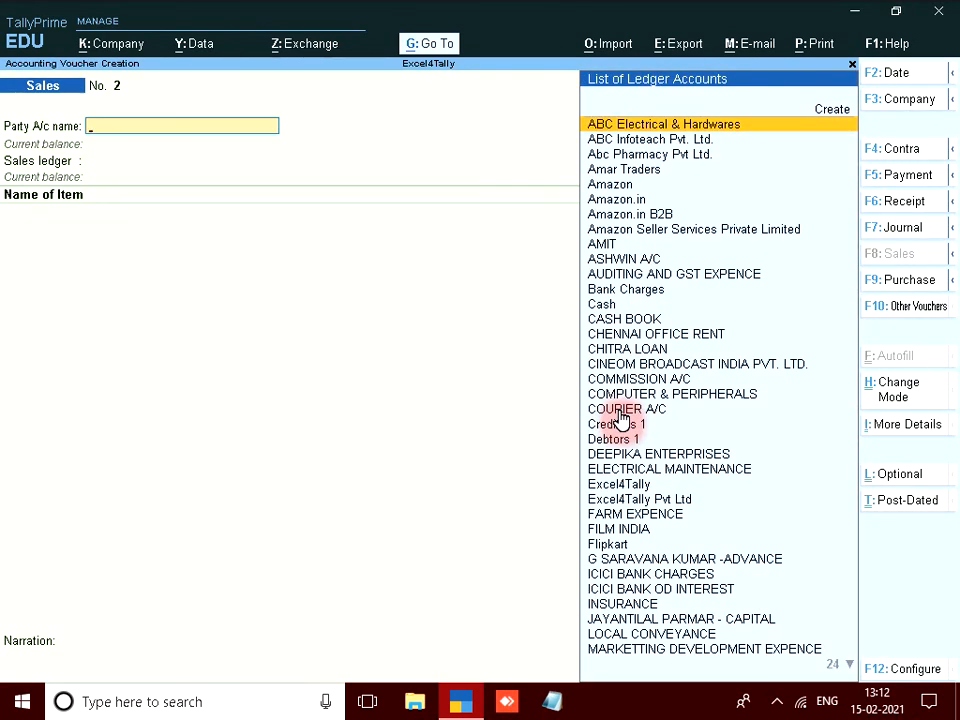
# Check the Outstandings Bills Payable report for any ABC Electrical & Hardwares advance liability.
pyautogui.press('Escape')
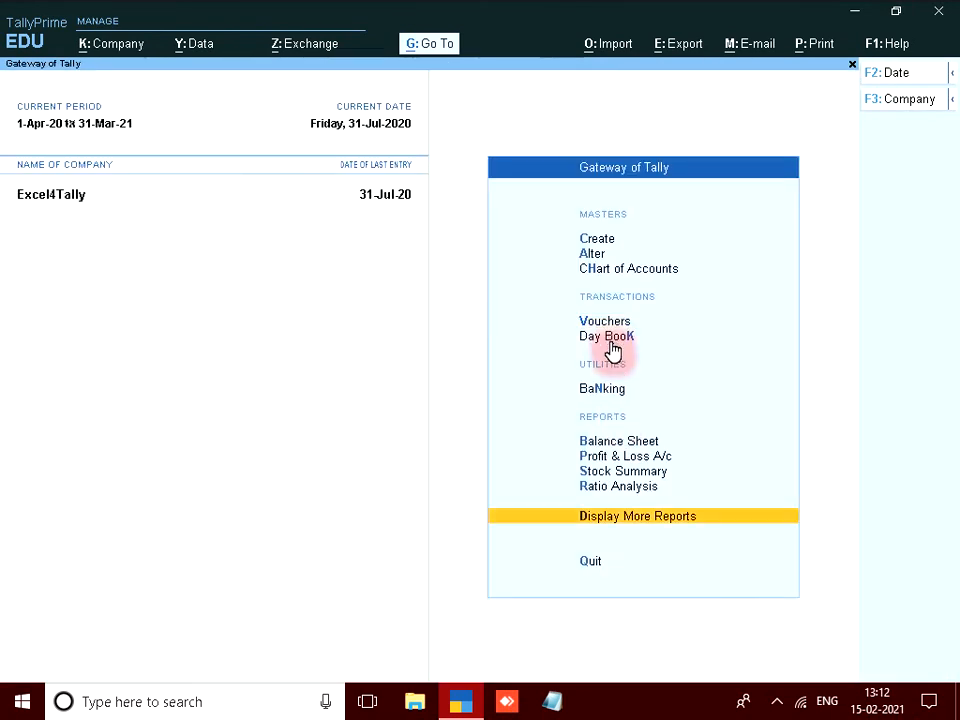
pyautogui.click(618, 517)
pyautogui.press('Down')
pyautogui.press('Down')
pyautogui.press('Down')
pyautogui.press('Down')
pyautogui.press('Down')
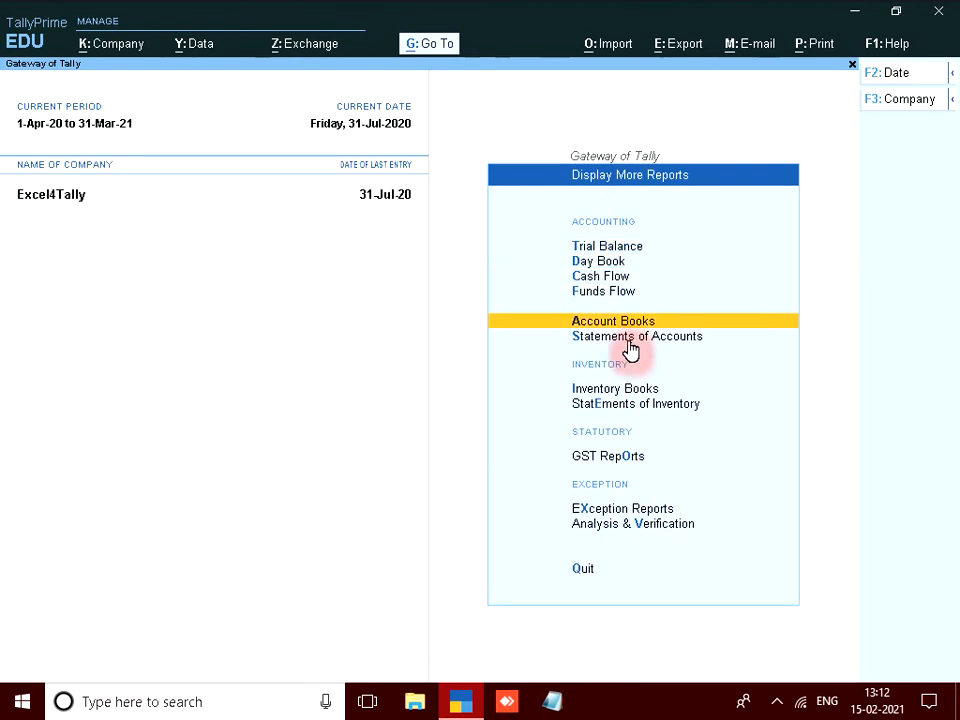
pyautogui.press('Return')
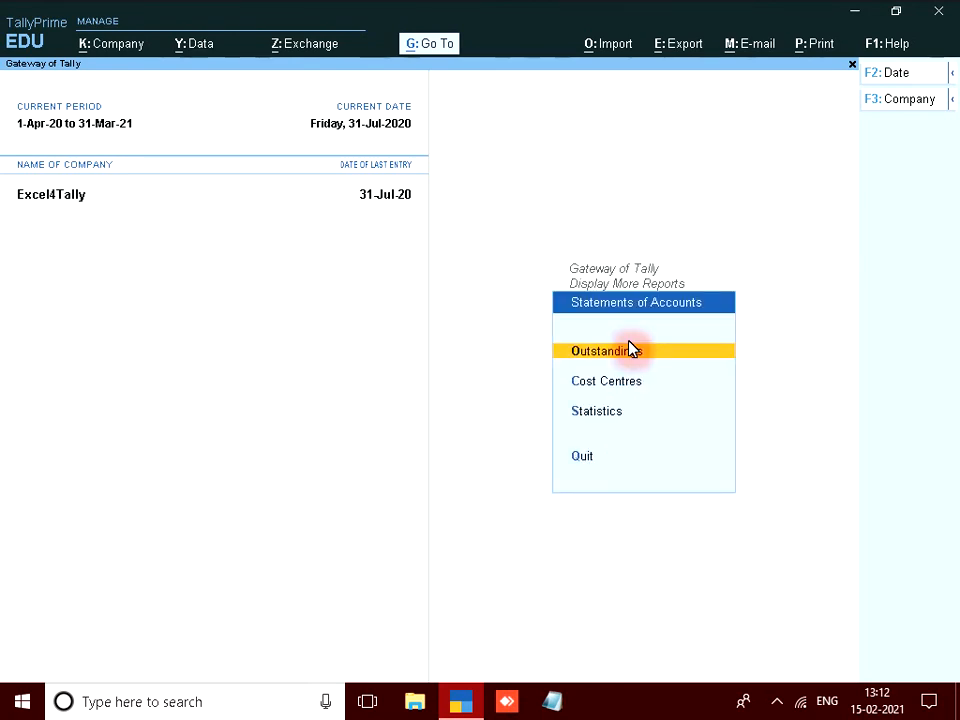
pyautogui.click(627, 352)
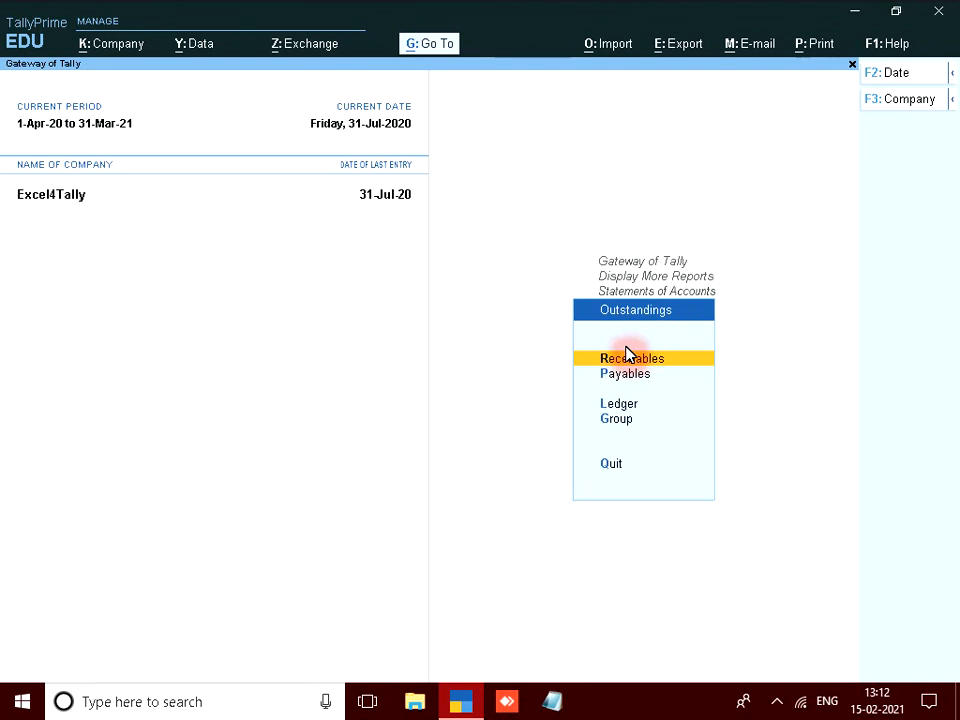
pyautogui.click(634, 373)
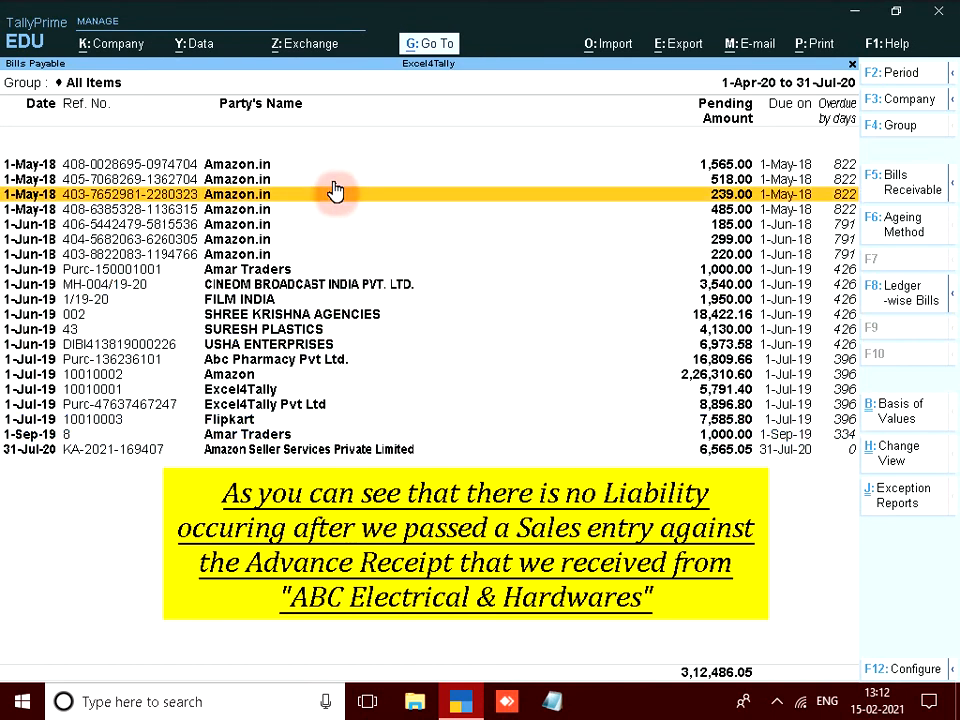
pyautogui.press('Escape')
pyautogui.press('Escape')
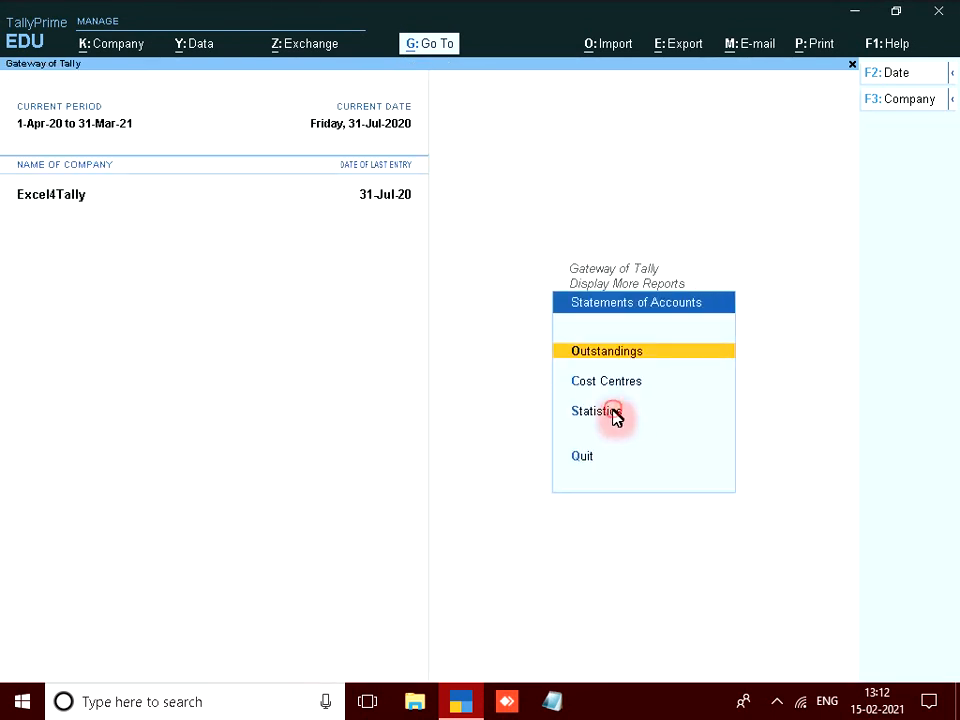
# Delete the ABC Electrical & Hardwares sales voucher from the Statistics Sales register.
pyautogui.click(614, 418)
pyautogui.press('Down')
pyautogui.press('Down')
pyautogui.press('Down')
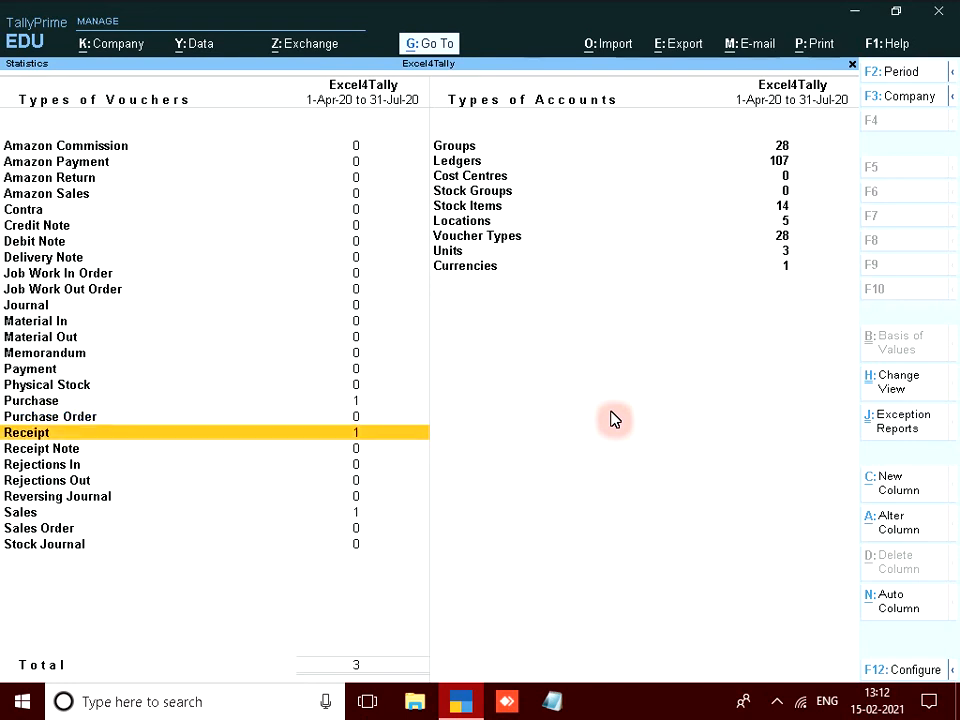
pyautogui.press('Down')
pyautogui.press('Down')
pyautogui.press('Down')
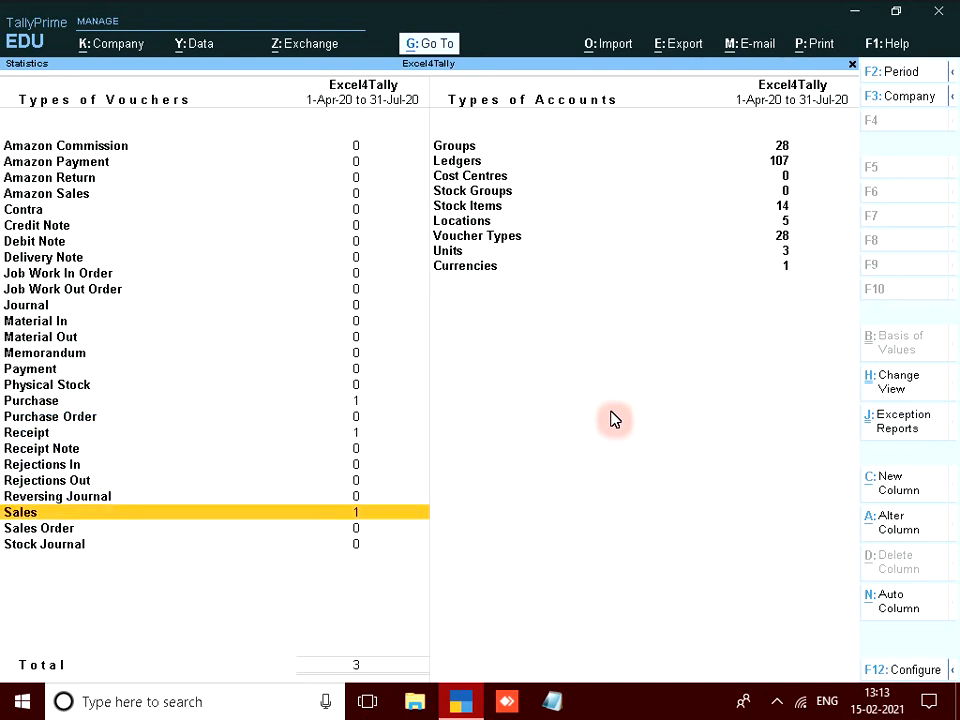
pyautogui.press('Return')
pyautogui.press('Return')
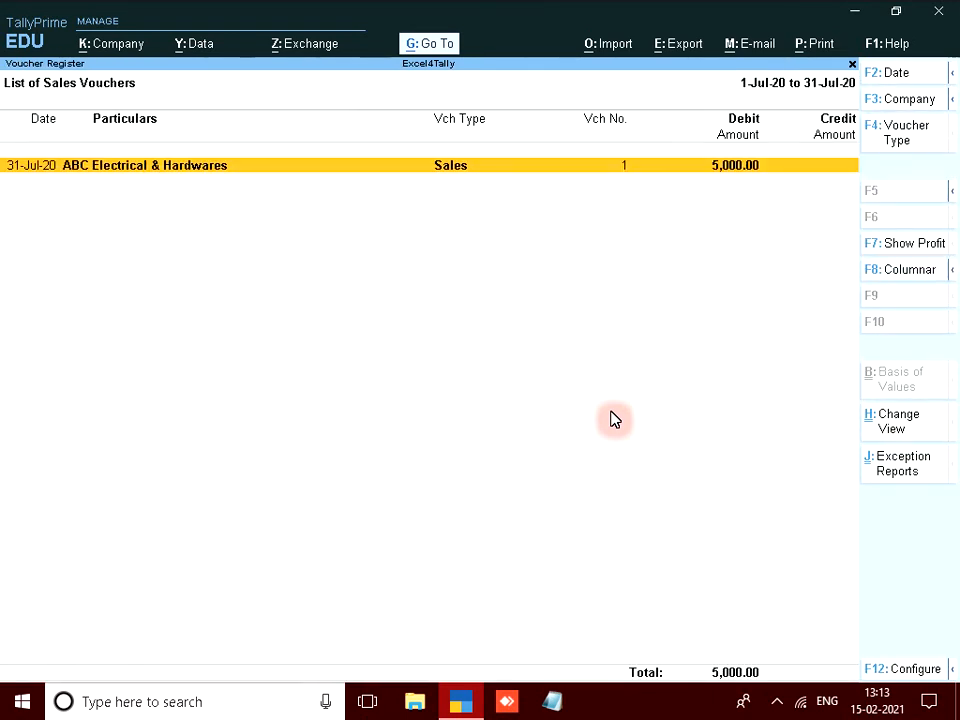
pyautogui.press('alt')
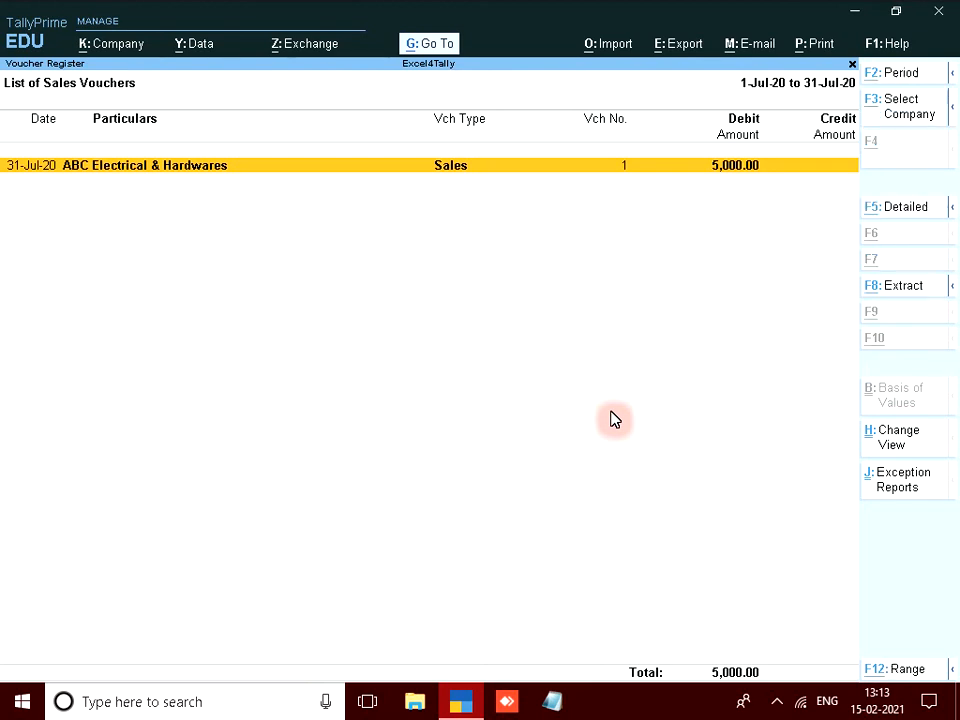
pyautogui.hotkey('alt', 'd')
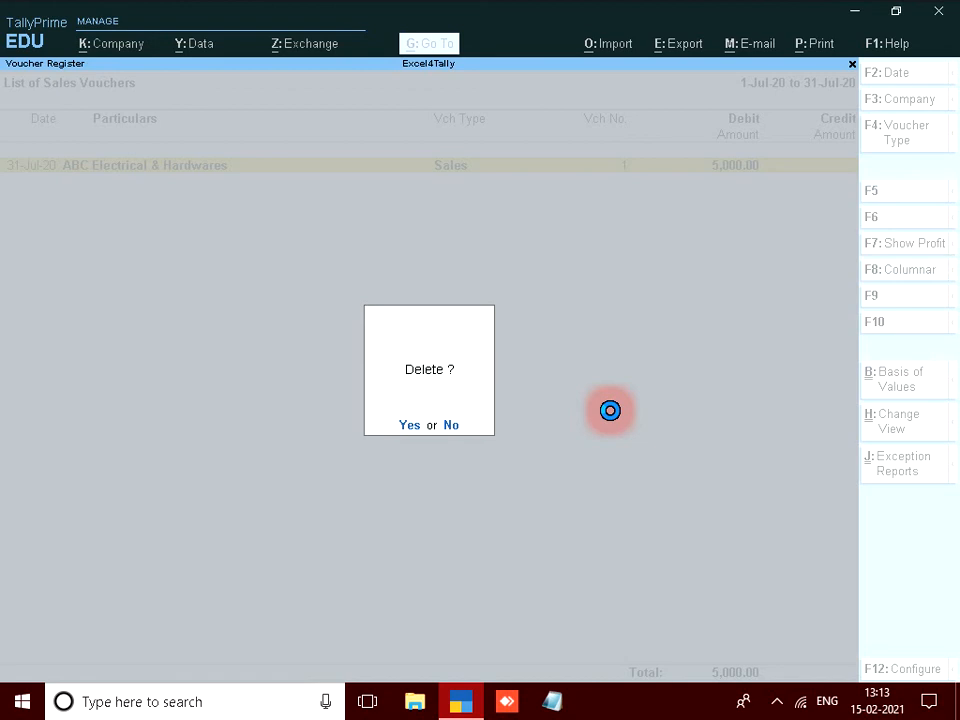
pyautogui.press('Return')
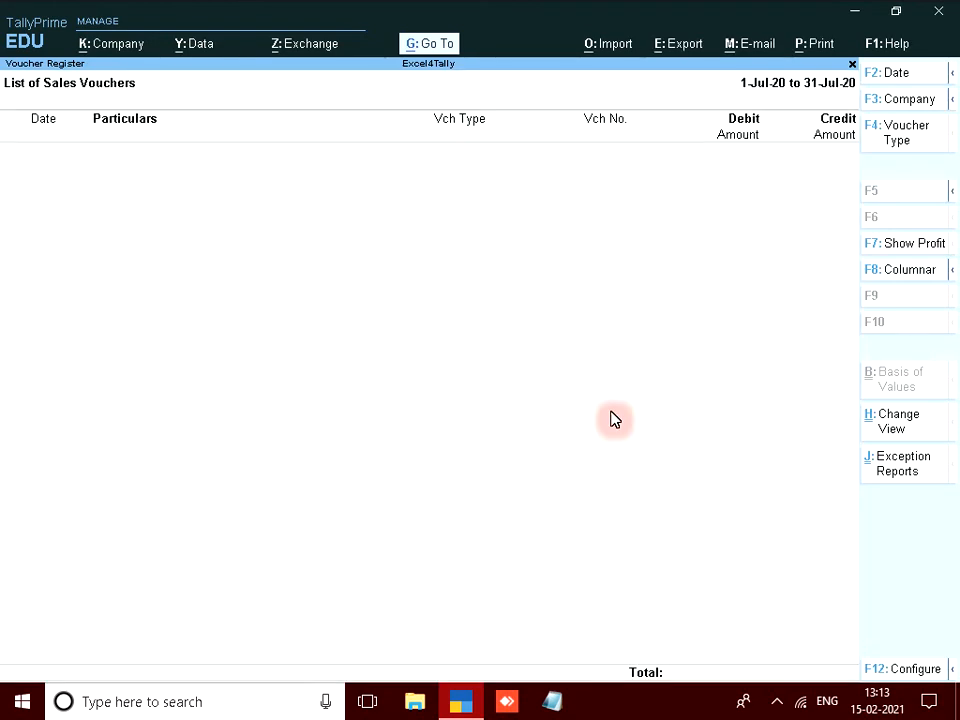
# Return from Statistics to the Outstandings reports menu.
pyautogui.press('Escape')
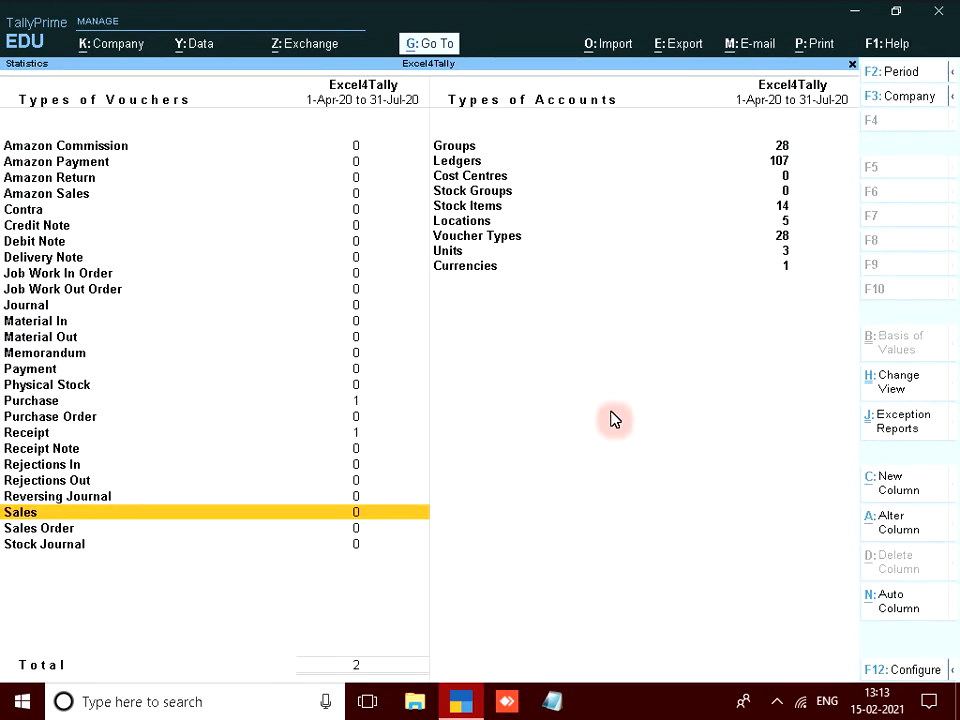
pyautogui.press('Escape')
pyautogui.press('Down')
pyautogui.press('Return')
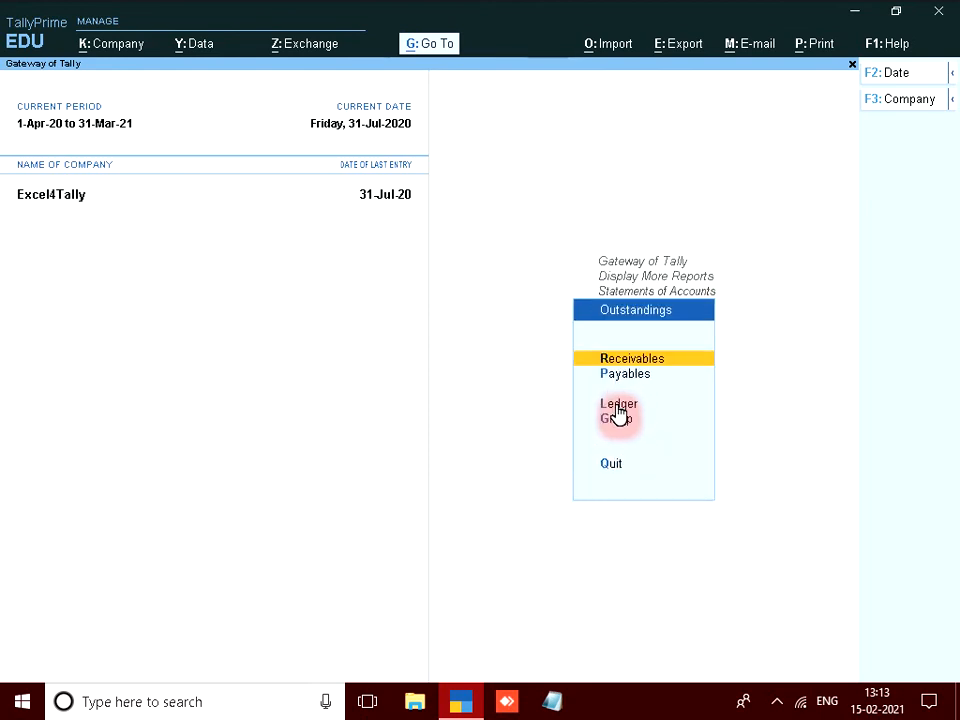
# In Bills Payable, drill from ABC Electrical's 5,000.00 entry into advance Receipt voucher 1.
pyautogui.click(634, 376)
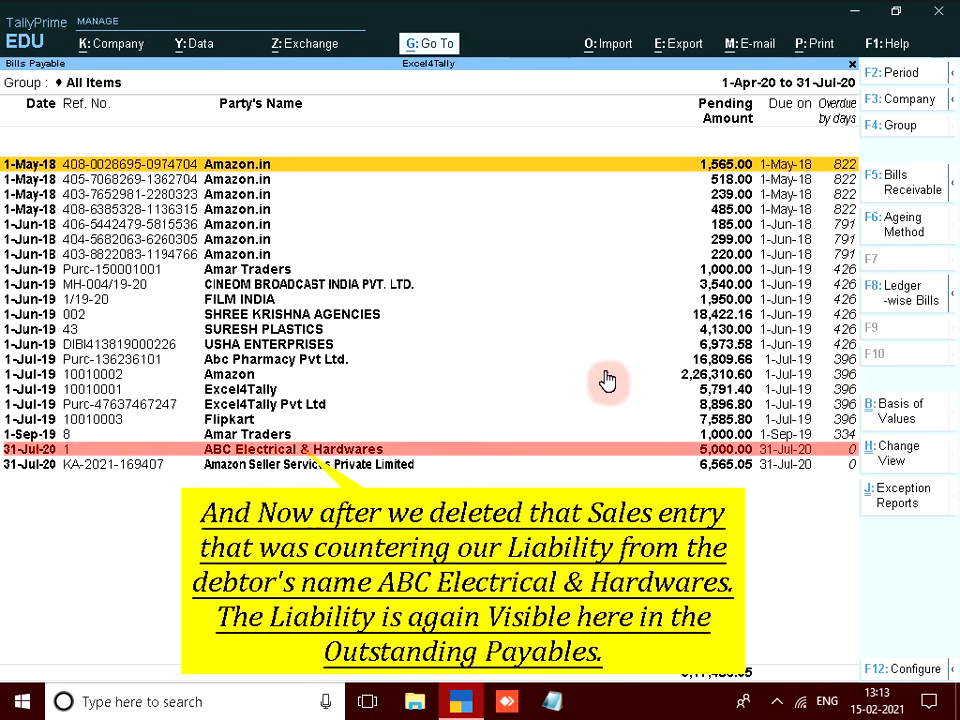
pyautogui.click(289, 452)
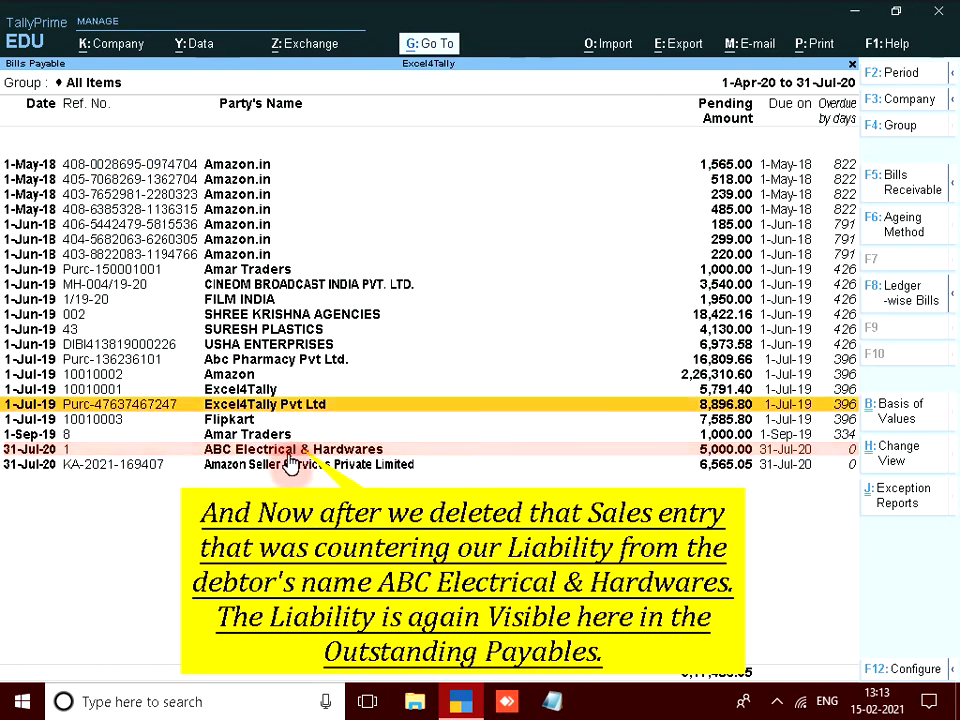
pyautogui.hotkey('shift', 'Return')
pyautogui.click(291, 465)
pyautogui.press('Return')
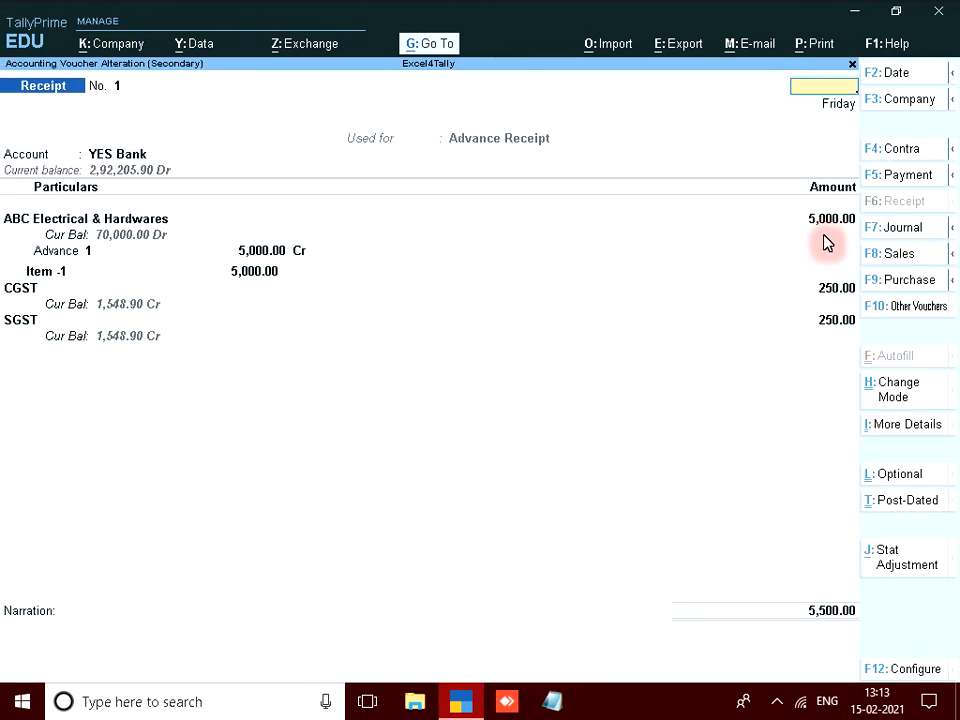
pyautogui.press('Escape')
# Start a Sales voucher for ABC Electrical & Hardwares with Consumer registration type.
pyautogui.press('Escape')
pyautogui.press('Escape')
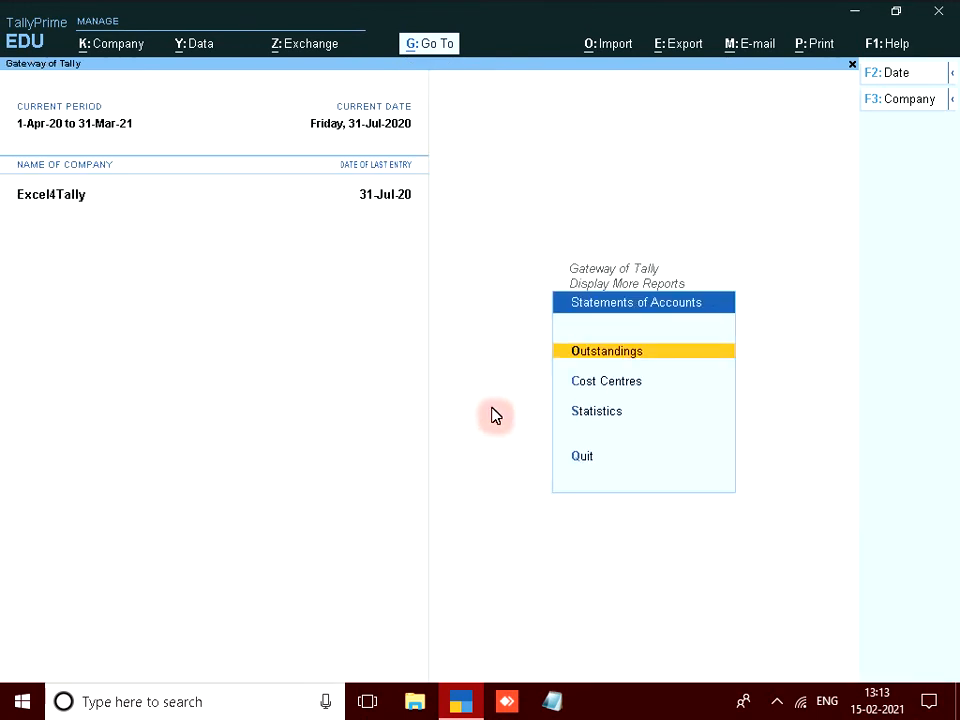
pyautogui.press('Escape')
pyautogui.press('Escape')
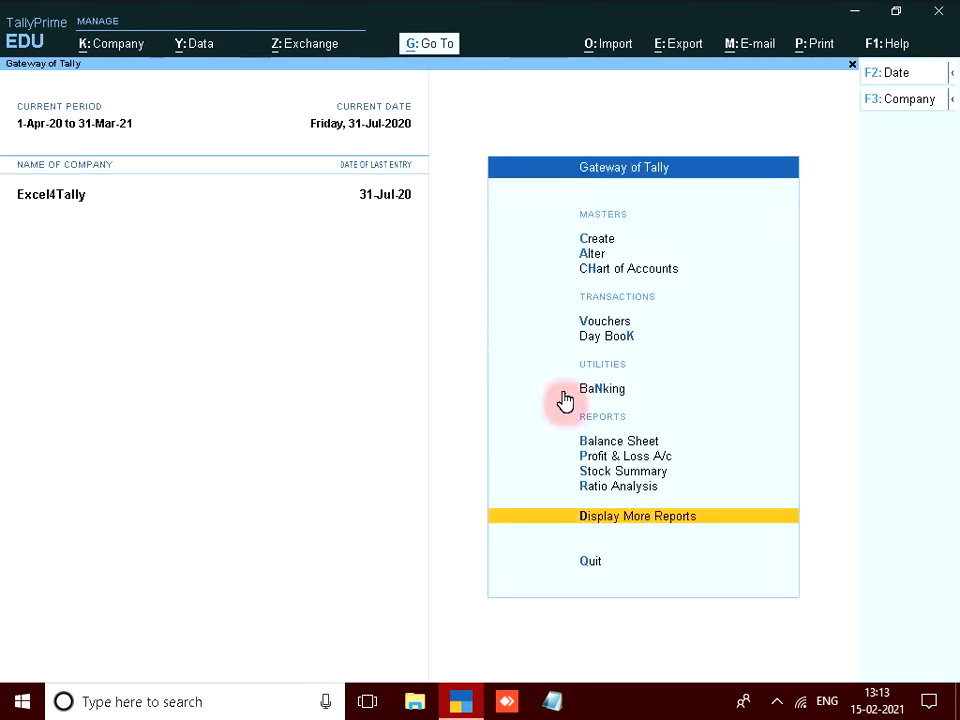
pyautogui.click(615, 322)
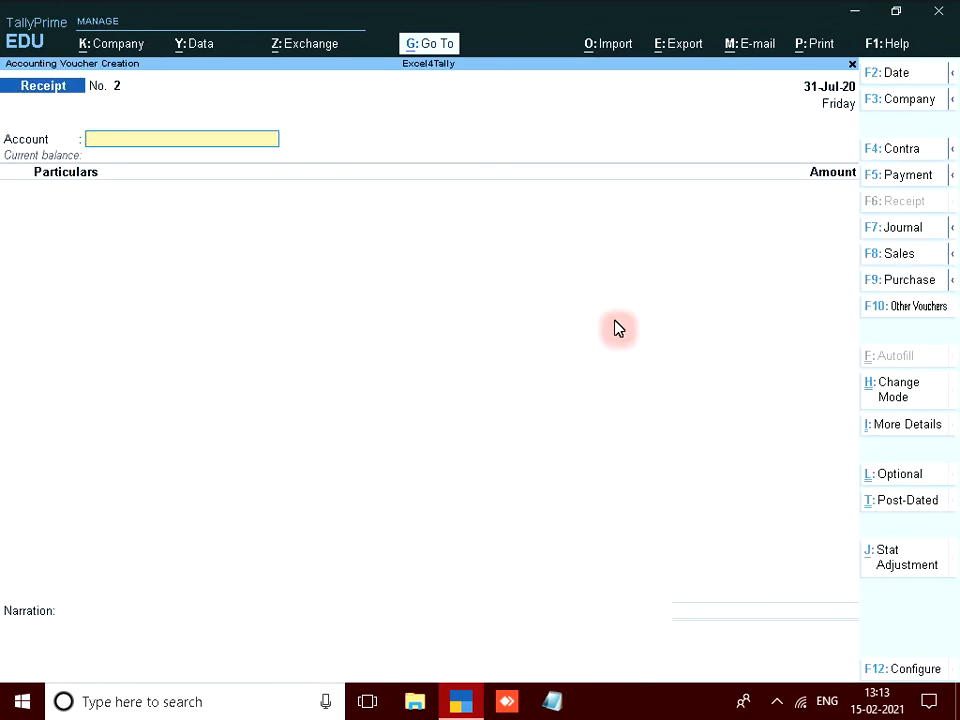
pyautogui.press('F8')
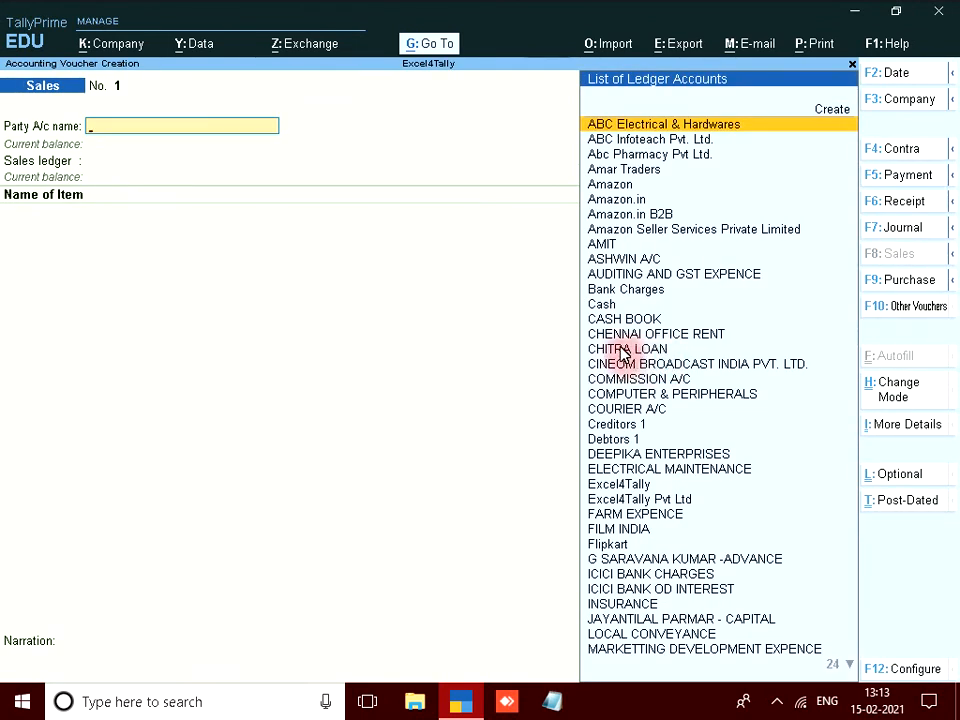
pyautogui.press('Return')
pyautogui.press('Return')
pyautogui.press('Return')
pyautogui.press('Return')
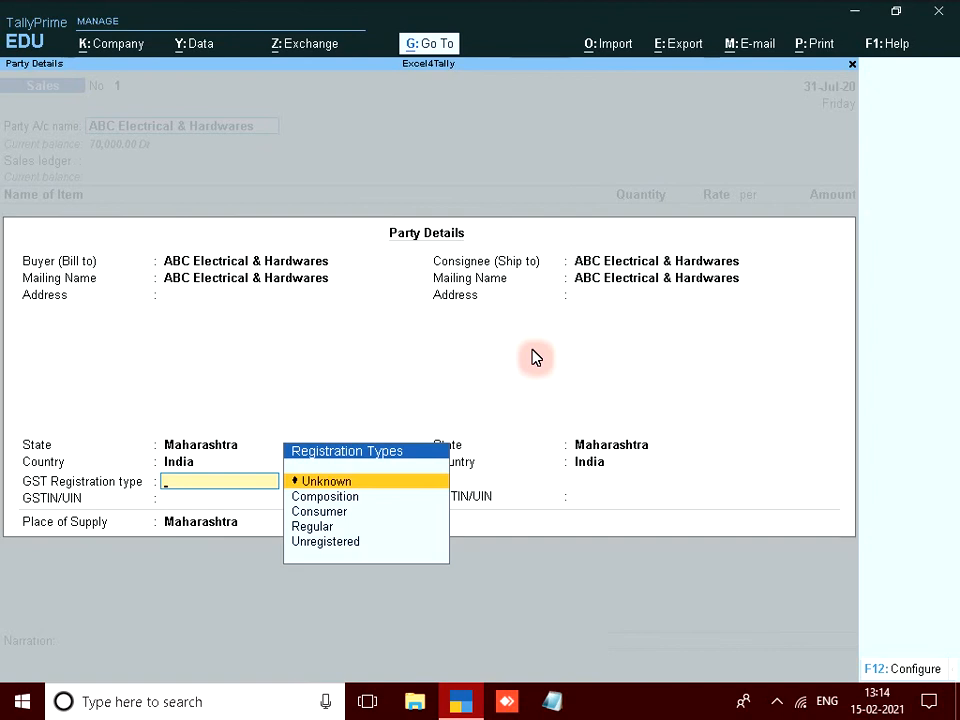
pyautogui.press('Down')
pyautogui.press('Down')
pyautogui.press('Return')
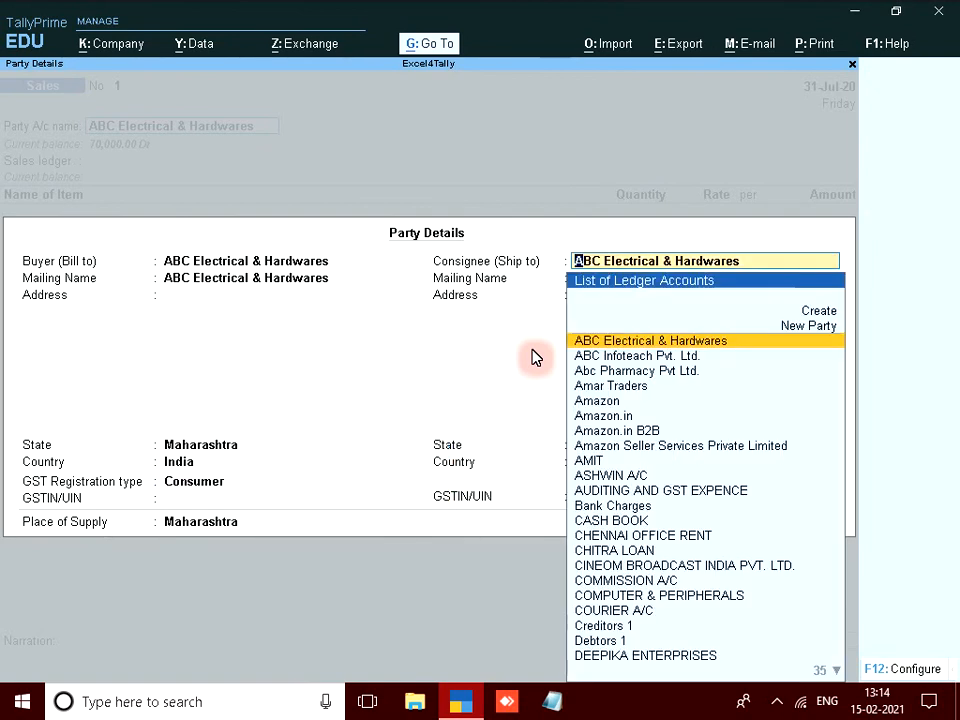
pyautogui.press('Return')
pyautogui.press('Return')
pyautogui.press('Return')
pyautogui.press('Return')
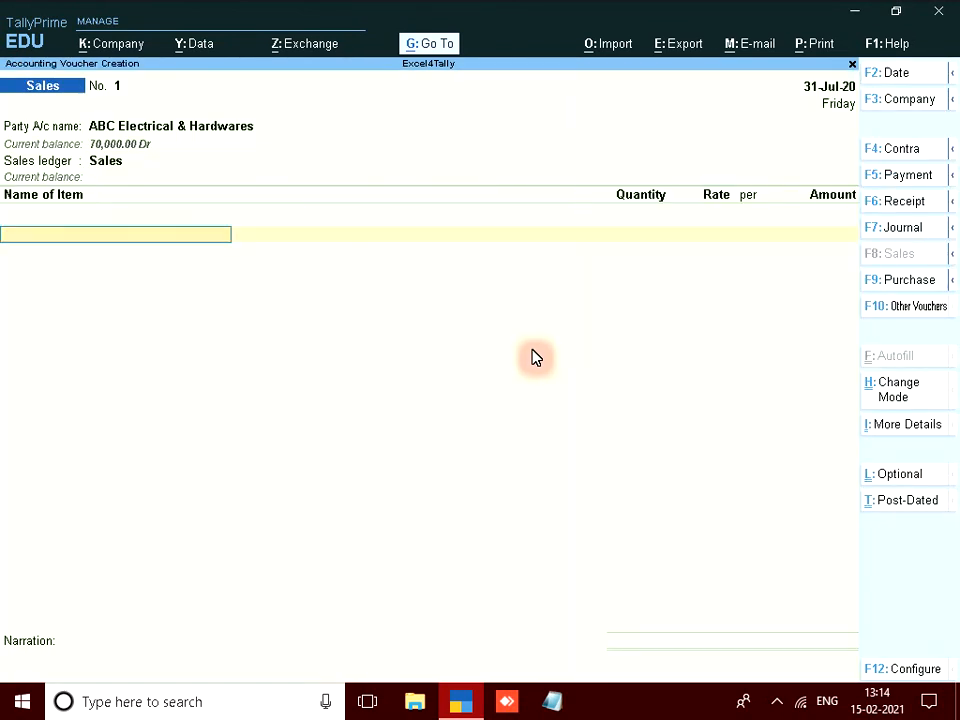
# Add Item -1 from Main Location, 10 Pcs at 500, for 5,000.
pyautogui.write('It')
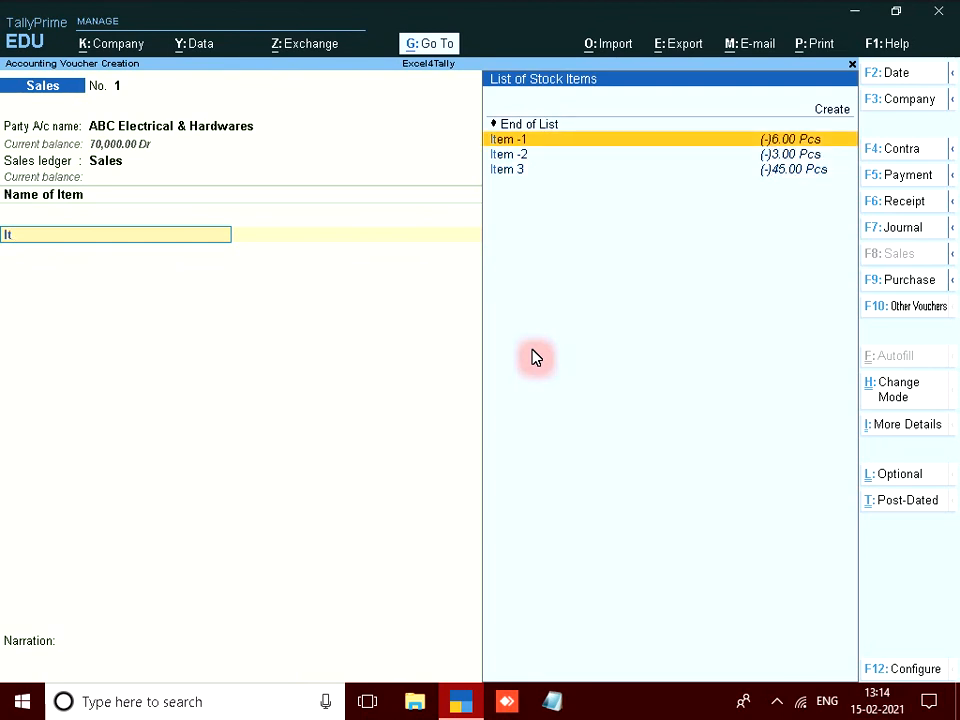
pyautogui.press('Return')
pyautogui.press('Down')
pyautogui.press('Down')
pyautogui.press('Return')
pyautogui.write('10')
pyautogui.press('Return')
pyautogui.write('500')
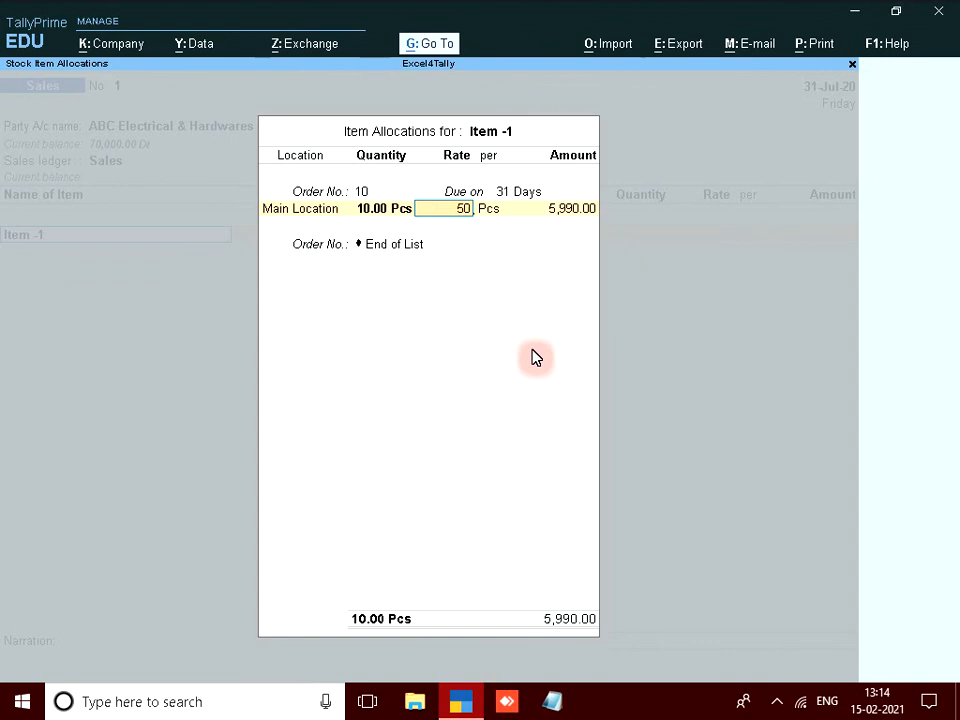
pyautogui.press('Return')
pyautogui.press('Return')
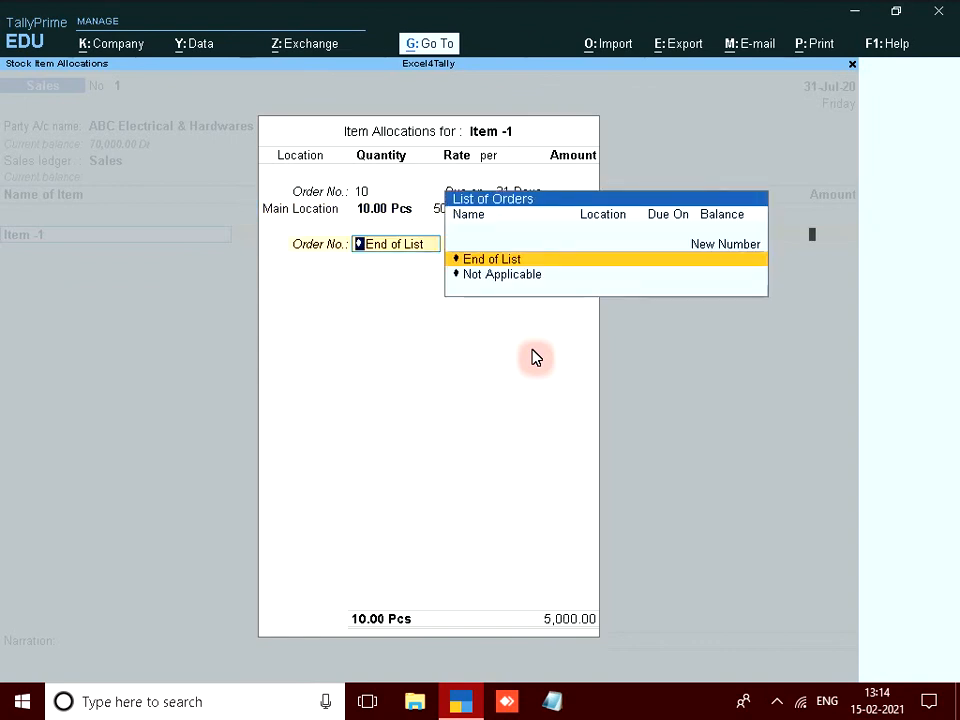
pyautogui.press('Return')
pyautogui.press('Return')
pyautogui.press('Return')
pyautogui.press('Return')
pyautogui.press('Return')
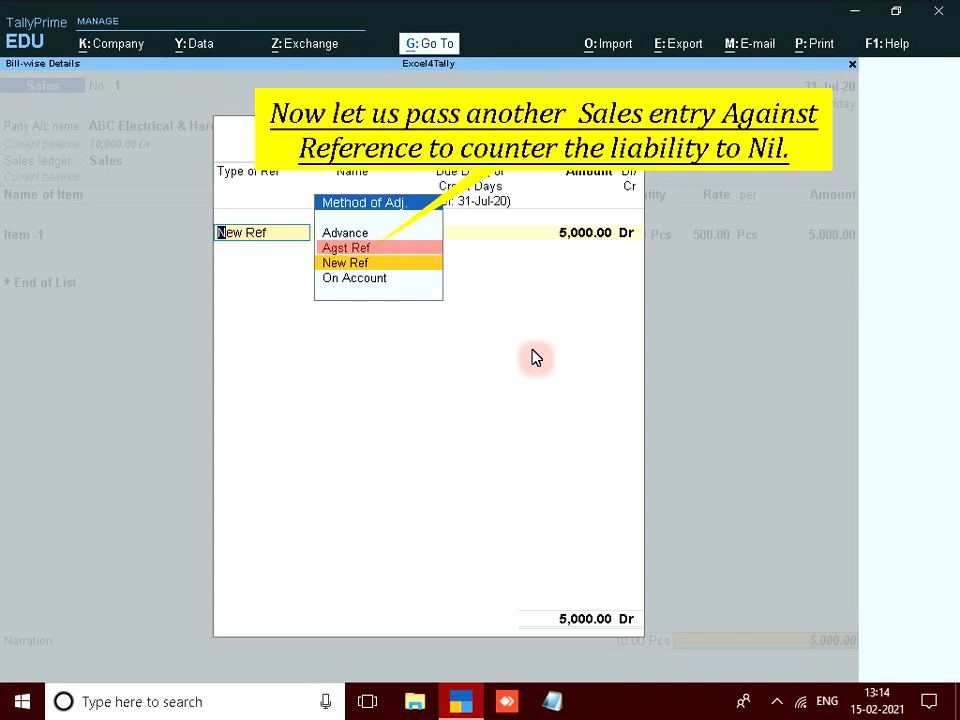
# Adjust the 5,000 Agst Ref pending bill 1 and save the sales voucher.
pyautogui.click(368, 250)
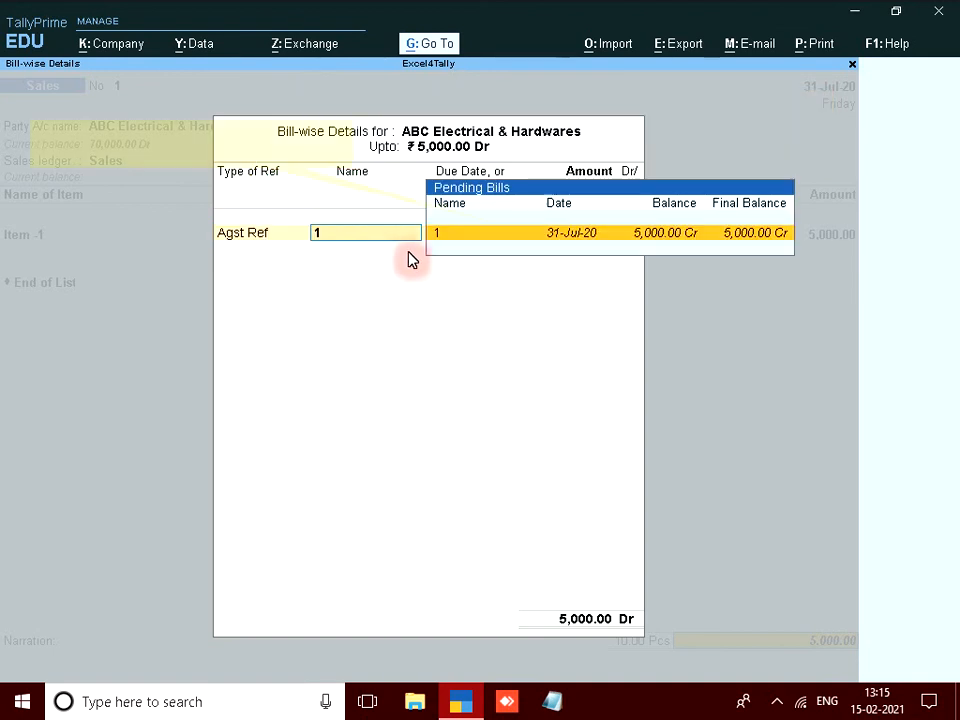
pyautogui.click(713, 246)
pyautogui.press('Return')
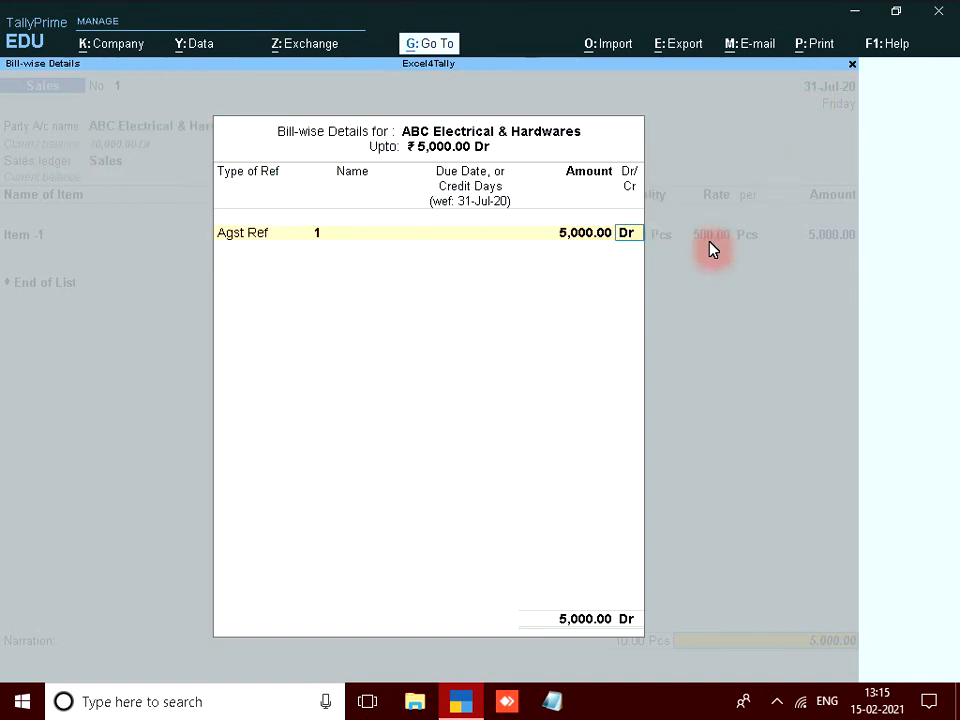
pyautogui.press('Return')
pyautogui.press('Return')
pyautogui.press('Escape')
# Confirm the ABC Electrical & Hardwares advance is gone from Bills Payable.
pyautogui.click(631, 516)
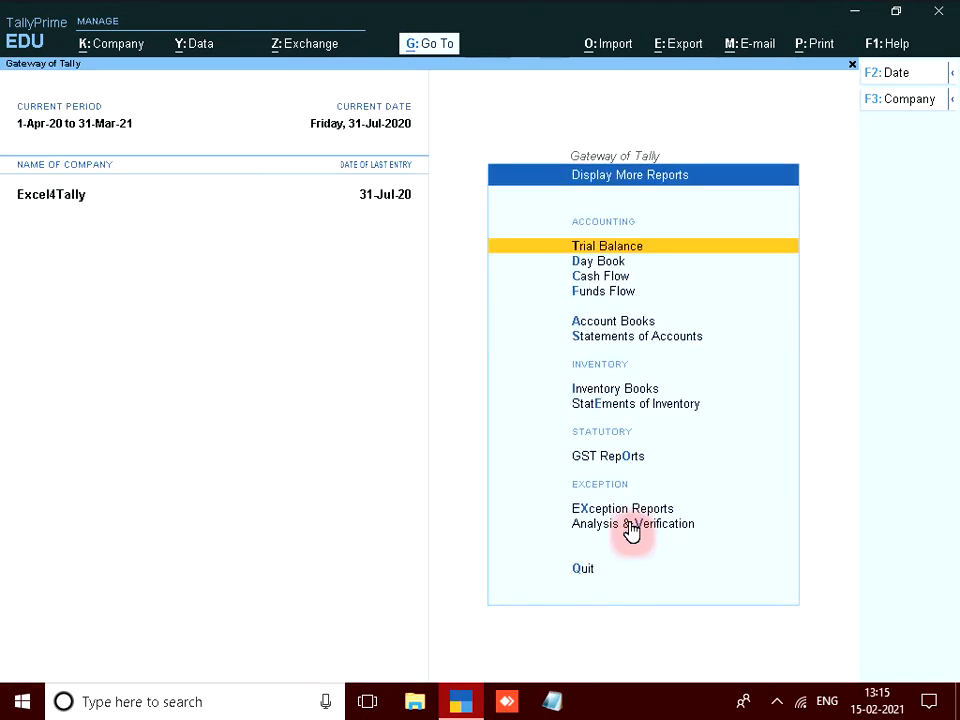
pyautogui.click(636, 340)
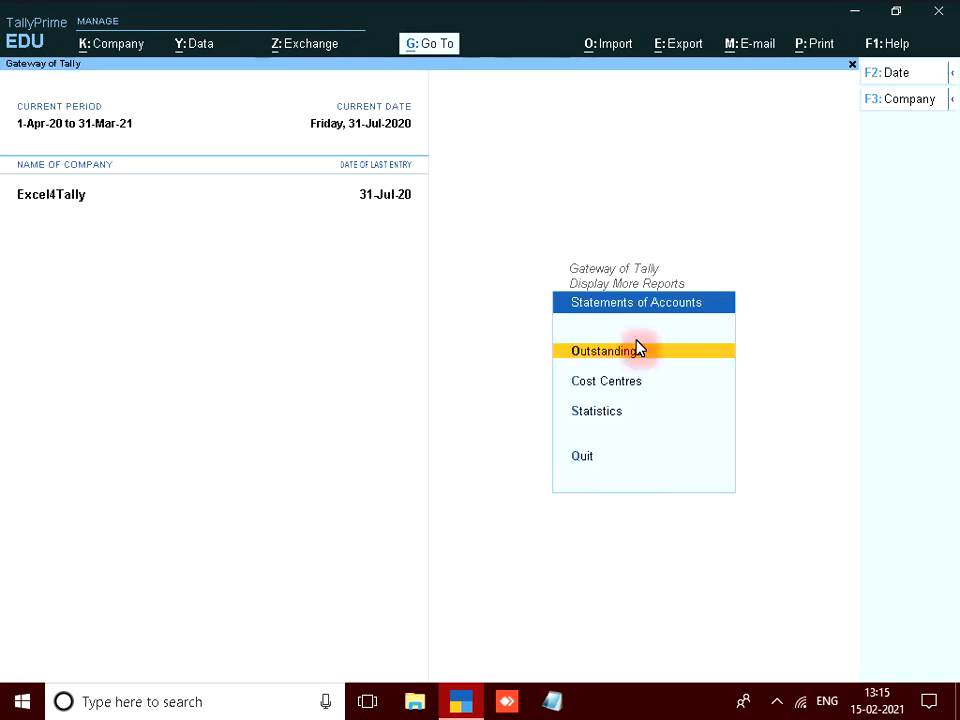
pyautogui.click(636, 352)
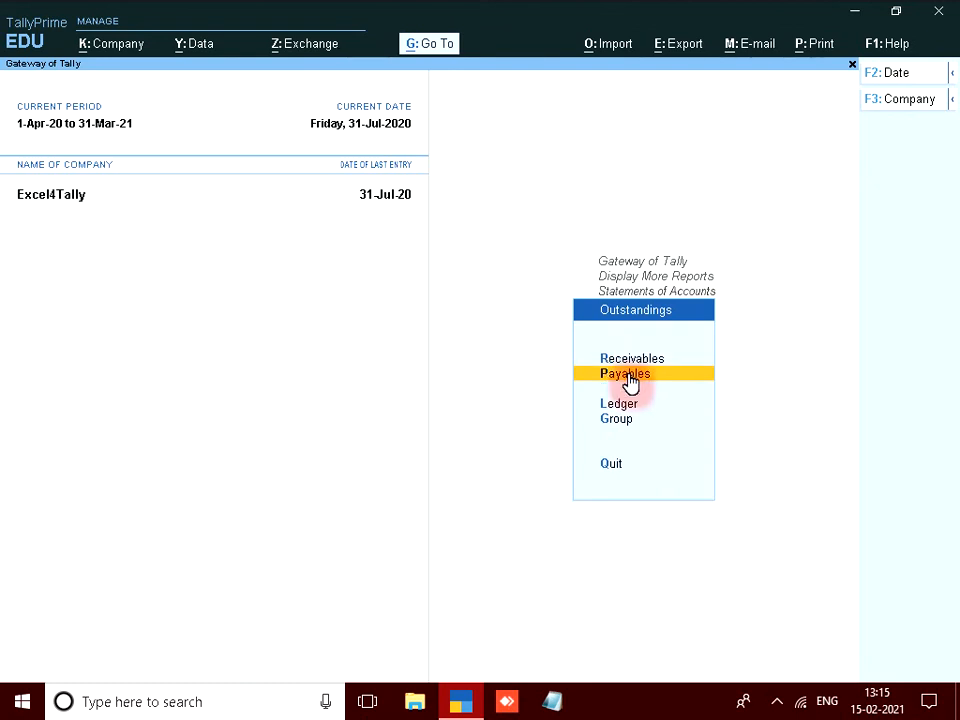
pyautogui.click(630, 376)
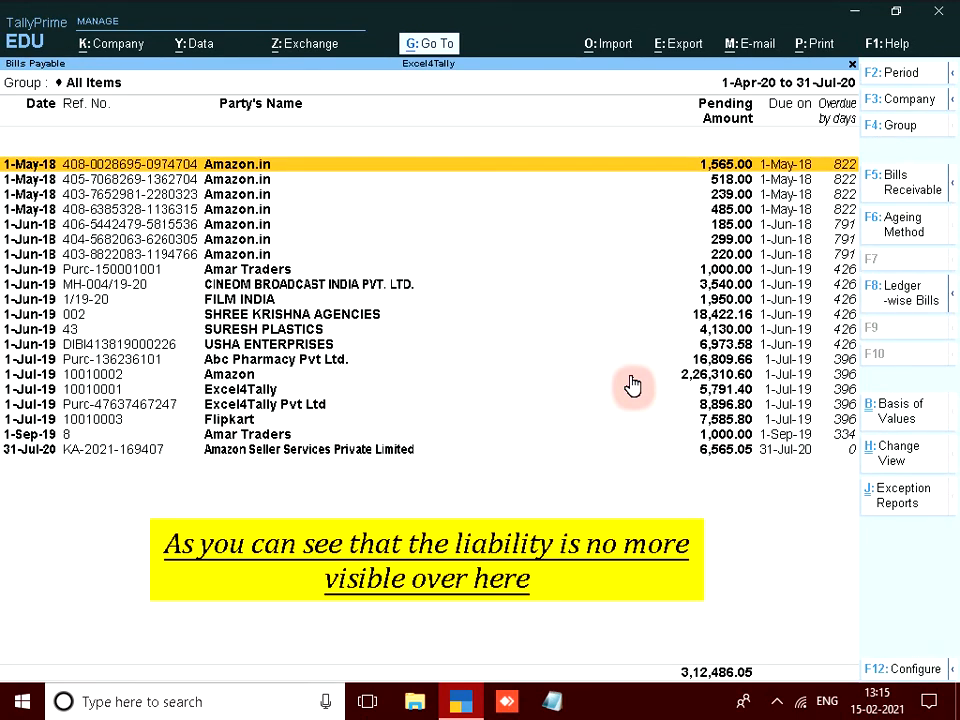
pyautogui.press('Escape')
pyautogui.press('Escape')
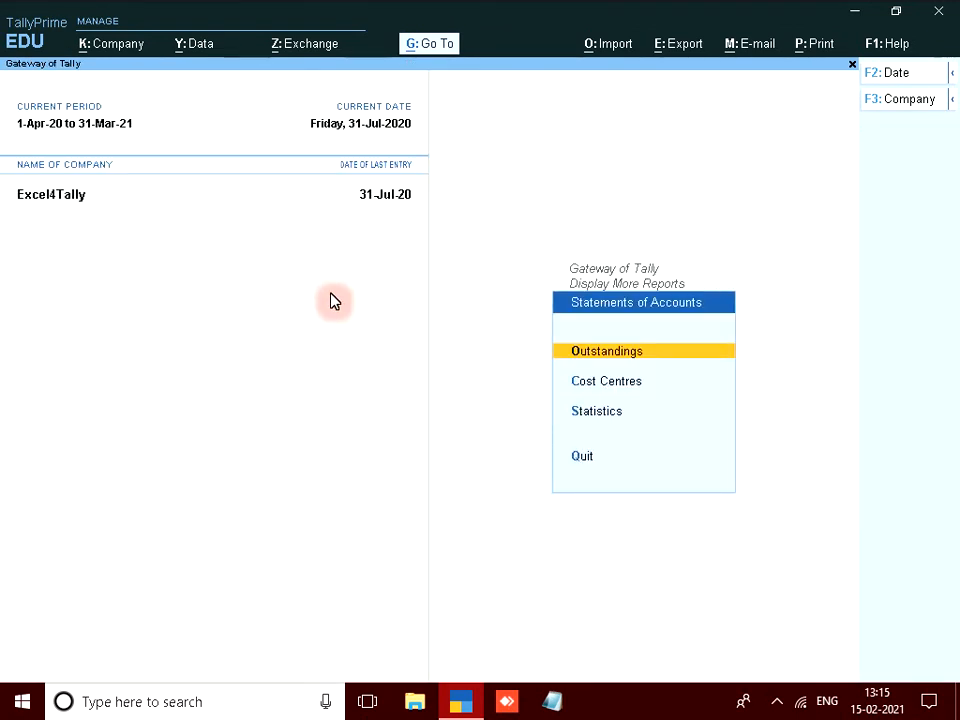
# Check that Statistics lists one Sales voucher in its monthly register.
pyautogui.press('Down')
pyautogui.press('Down')
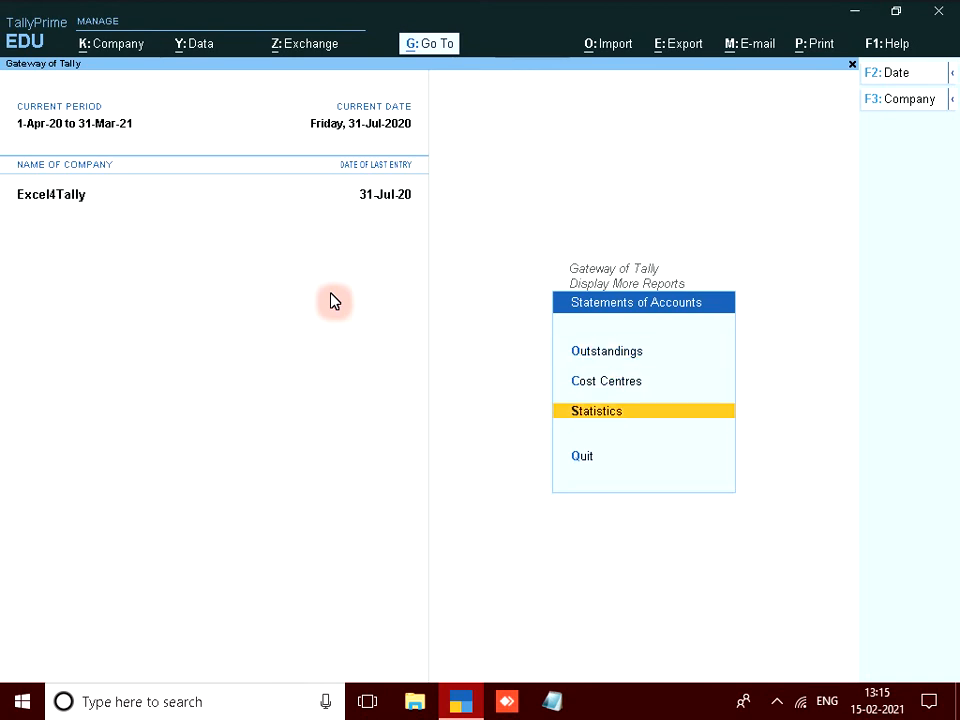
pyautogui.press('Return')
pyautogui.press('Down')
pyautogui.press('Down')
pyautogui.press('Down')
pyautogui.press('Down')
pyautogui.press('Down')
pyautogui.press('Down')
pyautogui.press('Down')
pyautogui.press('Down')
pyautogui.press('Down')
pyautogui.press('Down')
pyautogui.press('Down')
pyautogui.press('Down')
pyautogui.press('Down')
pyautogui.press('Down')
pyautogui.press('Down')
pyautogui.press('Down')
pyautogui.press('Down')
pyautogui.press('Down')
pyautogui.press('Down')
pyautogui.press('Down')
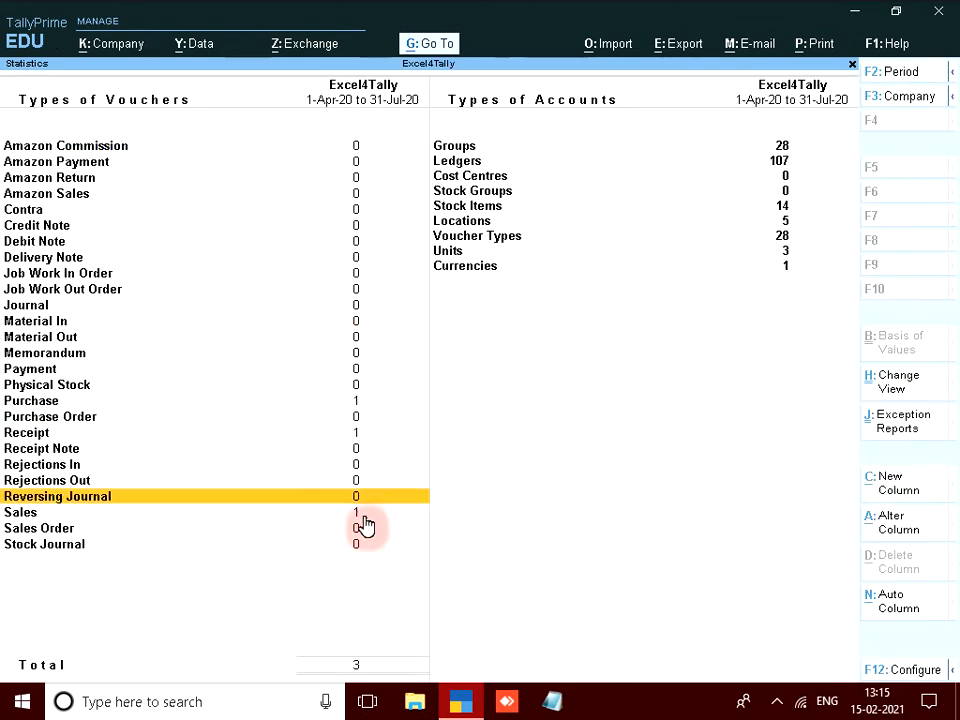
pyautogui.press('Return')
pyautogui.press('Return')
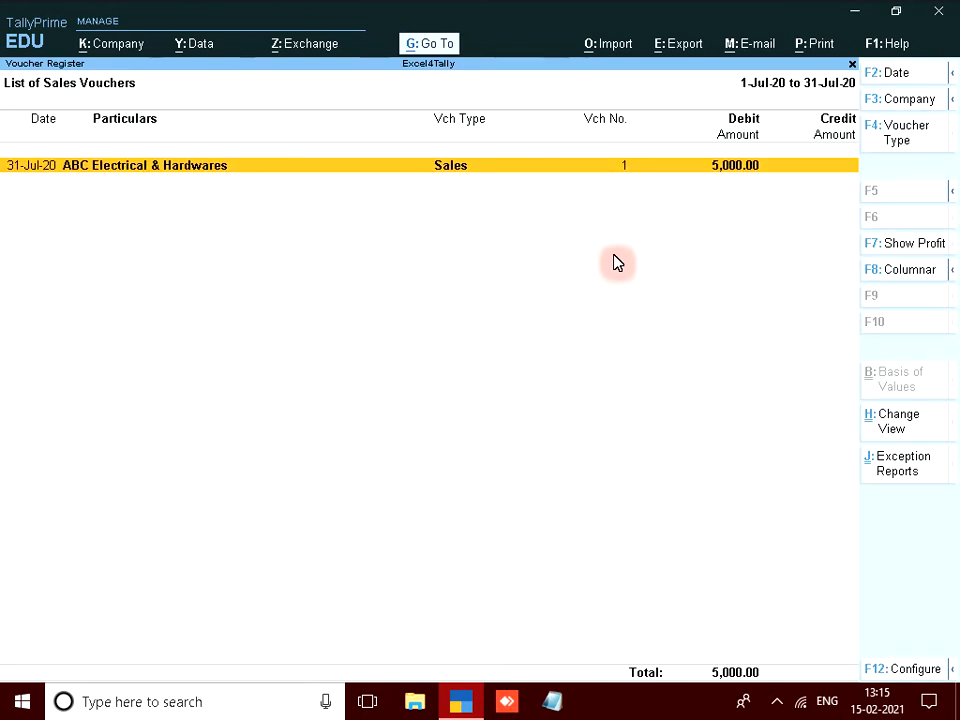
pyautogui.press('Escape')
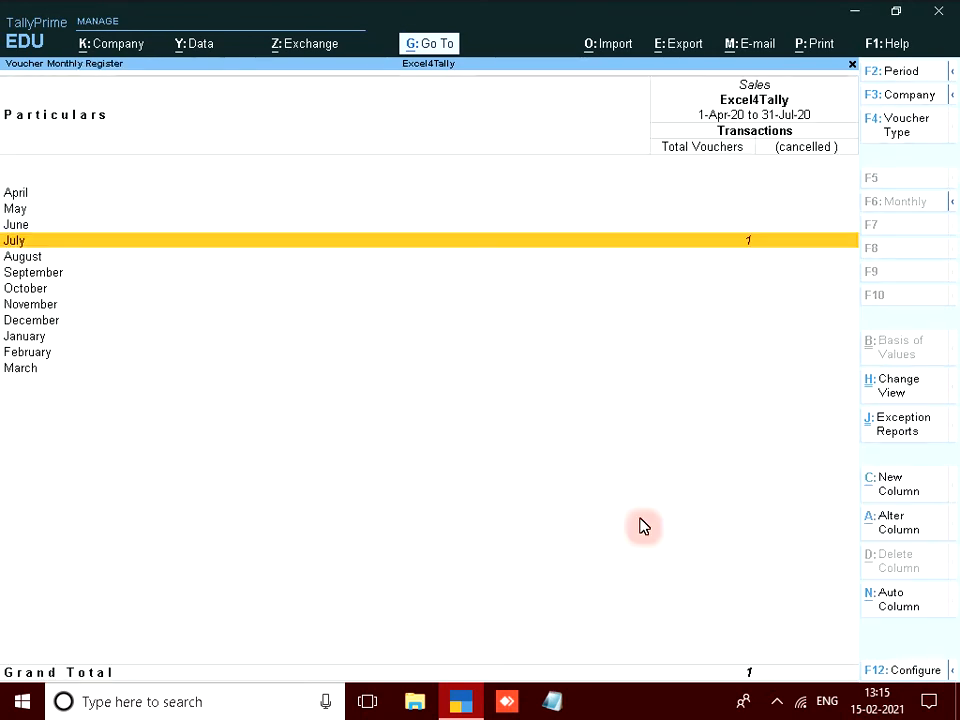
pyautogui.press('Escape')
pyautogui.press('Escape')
pyautogui.press('Escape')
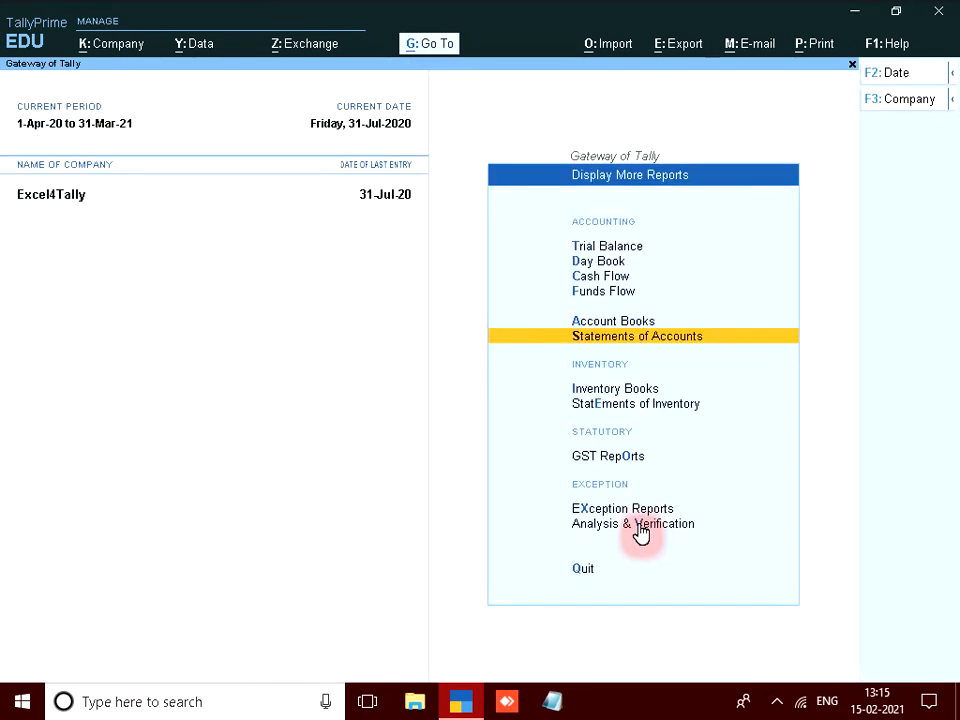
pyautogui.click(636, 321)
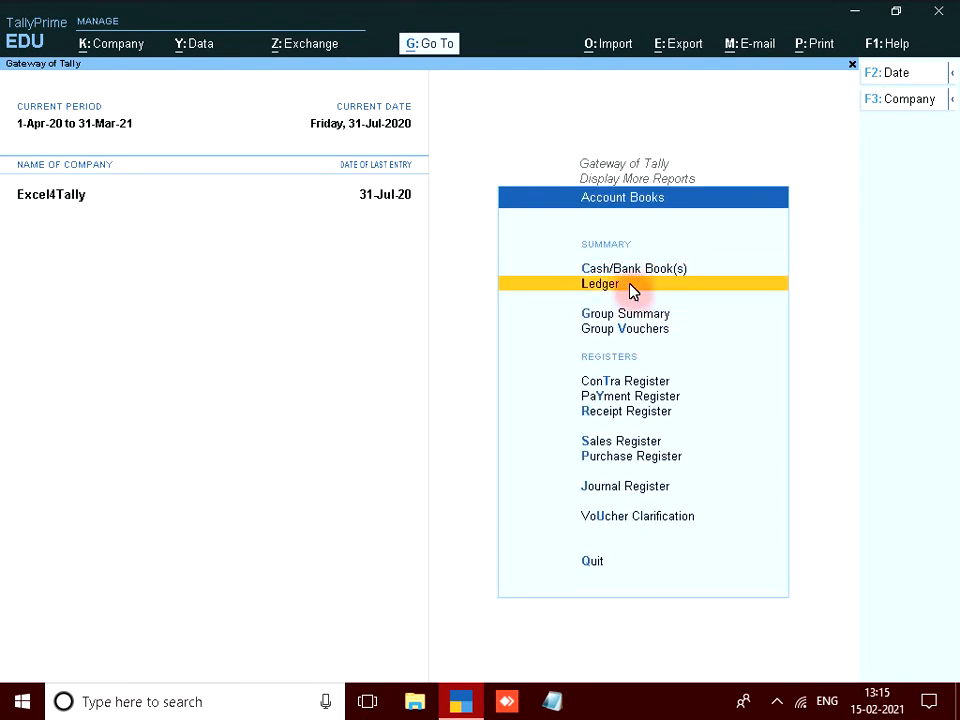
# Review the ABC Electrical & Hardwares ledger showing offsetting 5,000.00 receipt and sale.
pyautogui.click(631, 288)
pyautogui.press('Return')
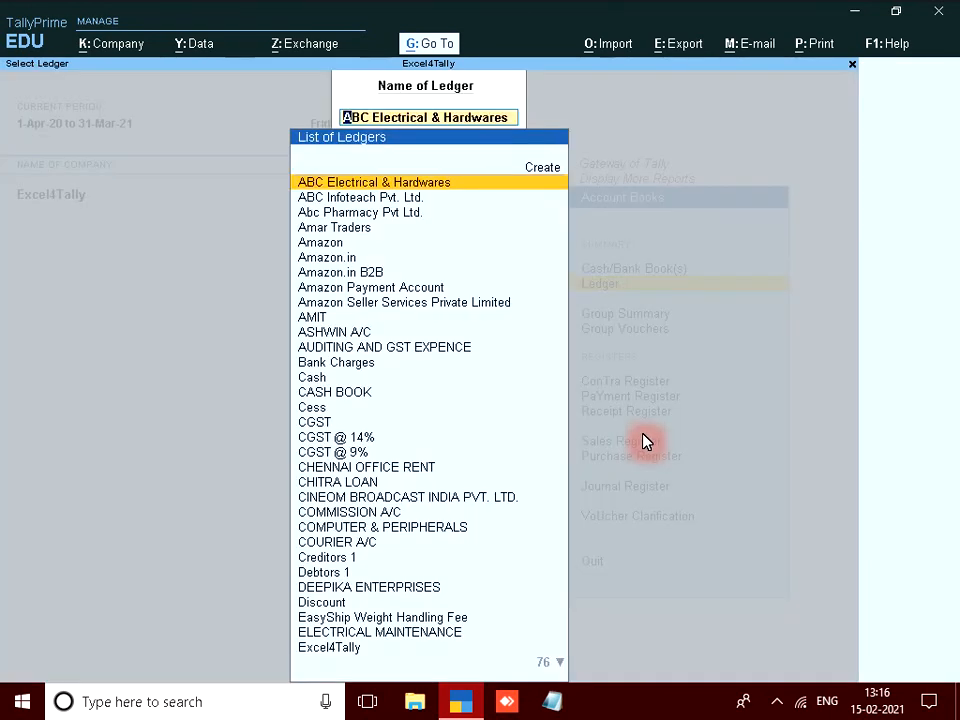
pyautogui.press('Escape')
pyautogui.press('Escape')
pyautogui.press('Escape')
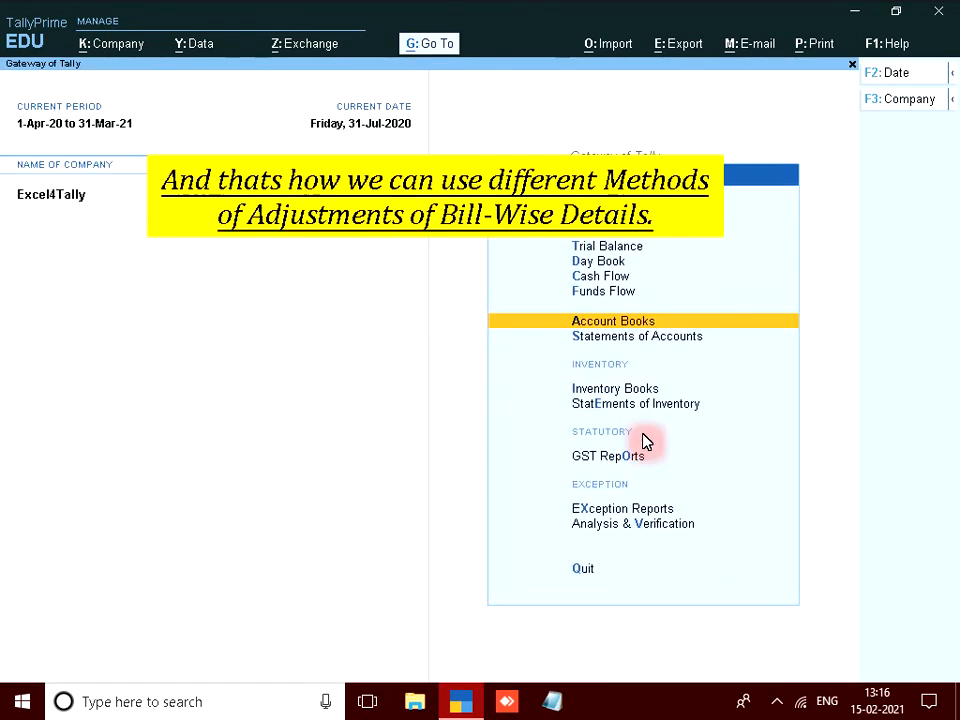